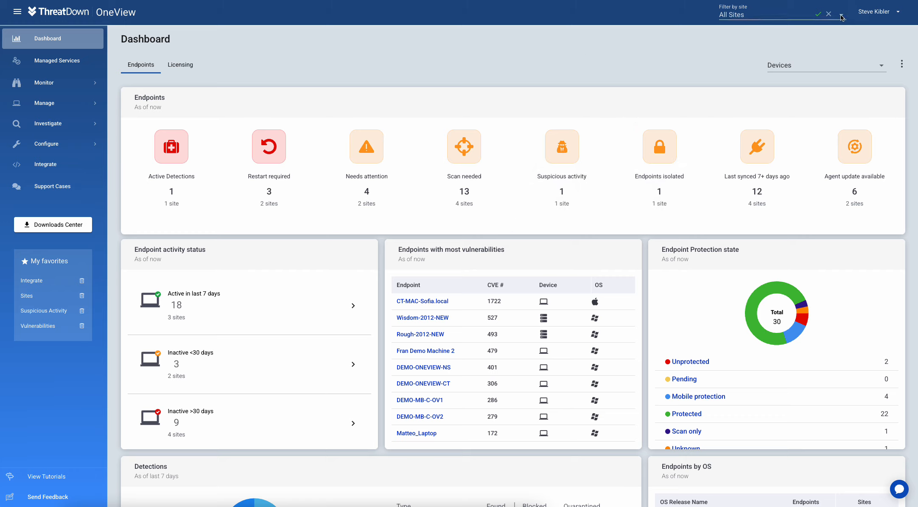
# Step: Filter the dashboard to Bread And Butter Bakery, view its endpoints, then restore All Sites
pyautogui.click(772, 15)
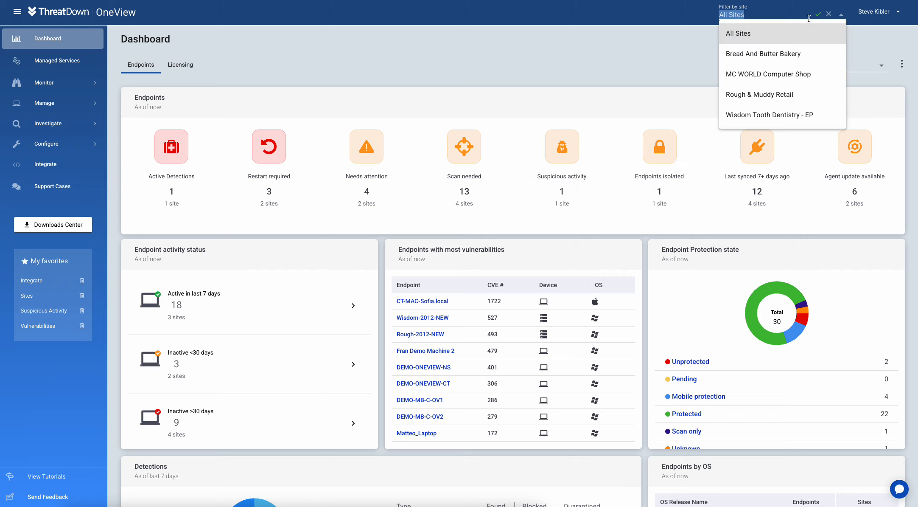
pyautogui.click(761, 55)
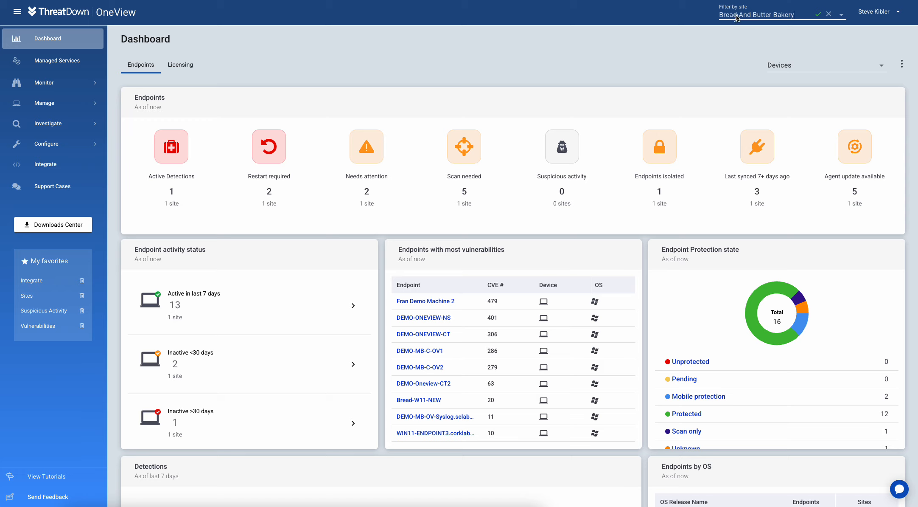
pyautogui.moveTo(54, 126)
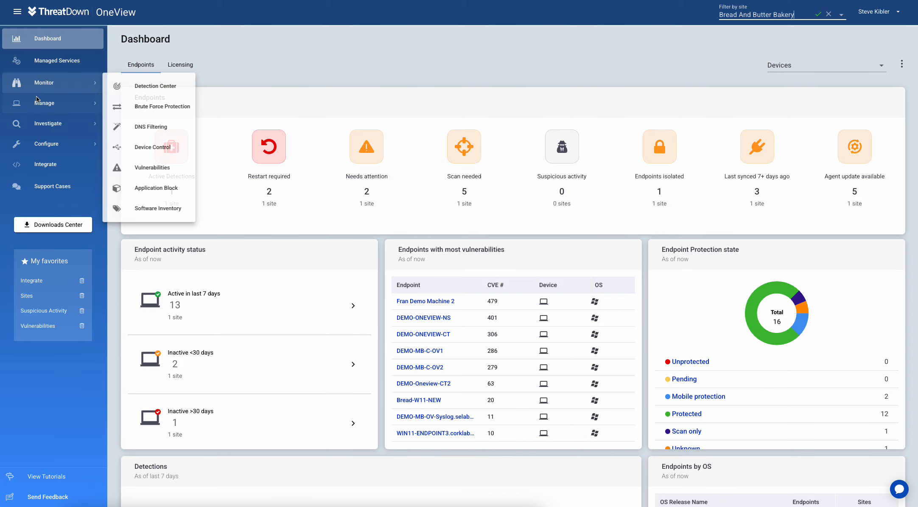
pyautogui.click(140, 103)
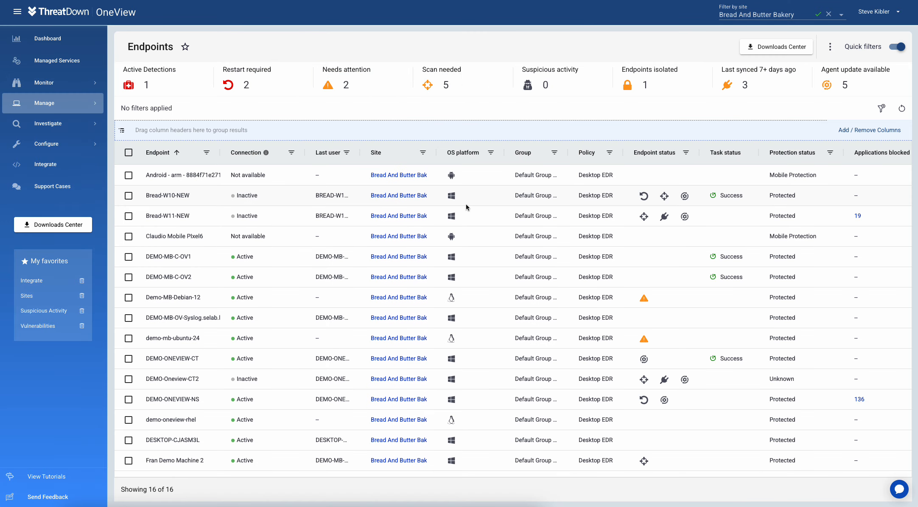
pyautogui.click(47, 38)
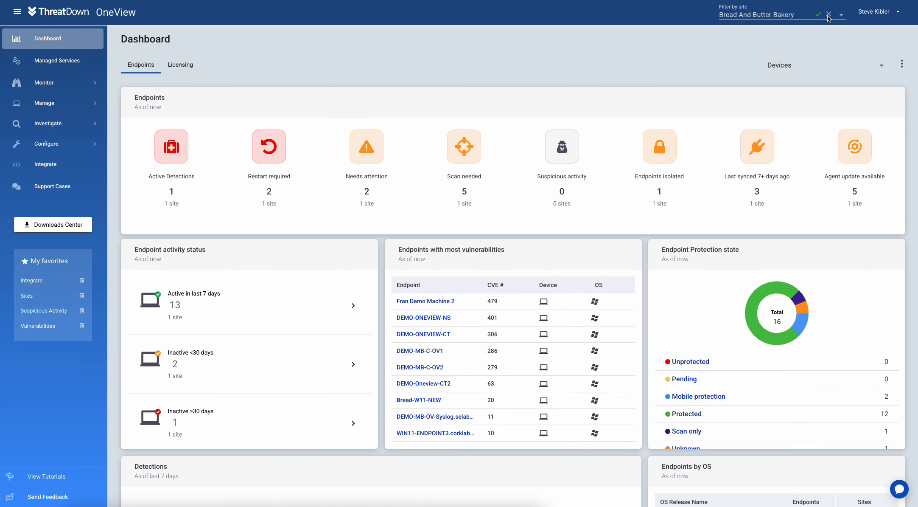
pyautogui.click(828, 16)
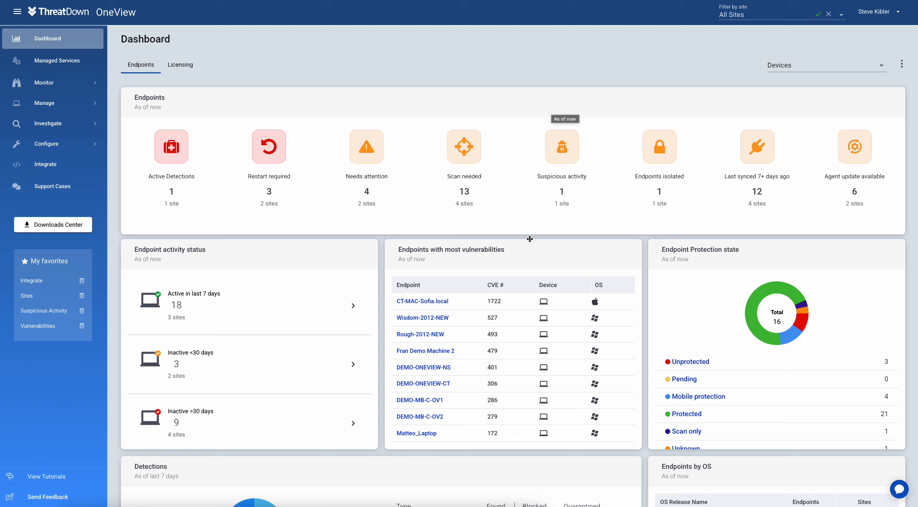
# Step: Scroll through the Detections, Vulnerabilities by severity and Top 10 panels on the dashboard
pyautogui.scroll(-2, 530, 238)
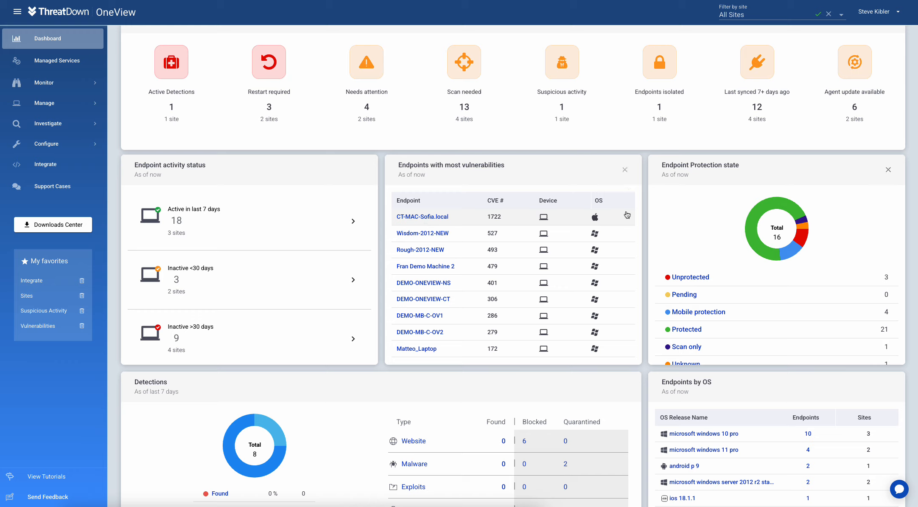
pyautogui.scroll(-1, 624, 219)
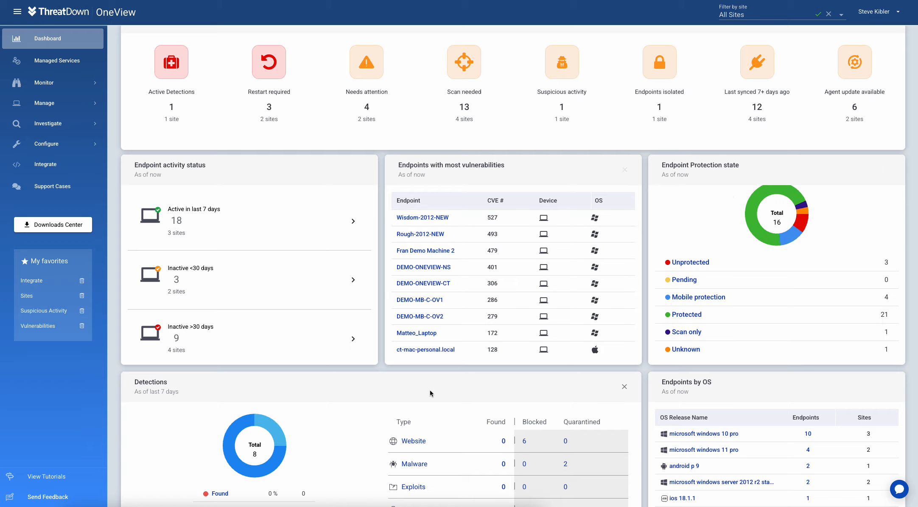
pyautogui.scroll(-4, 360, 282)
pyautogui.scroll(-2, 472, 262)
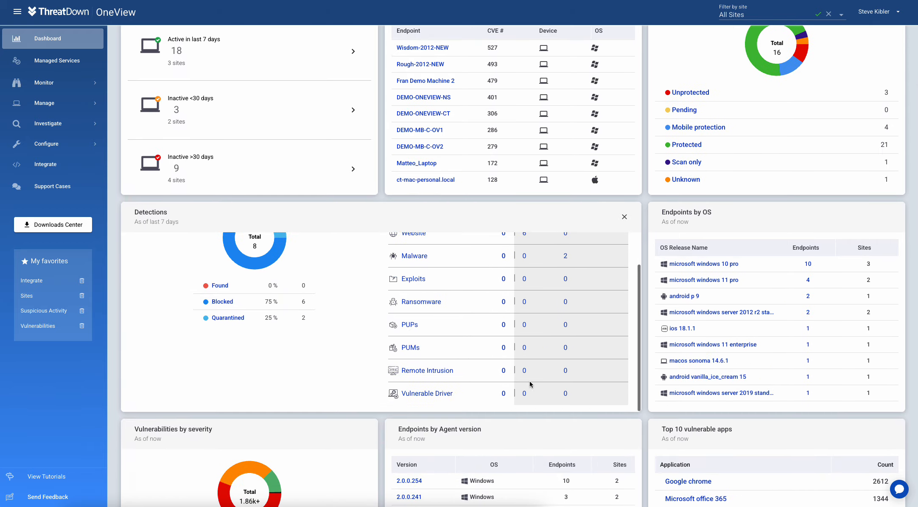
pyautogui.scroll(-10, 529, 379)
pyautogui.scroll(2, 501, 254)
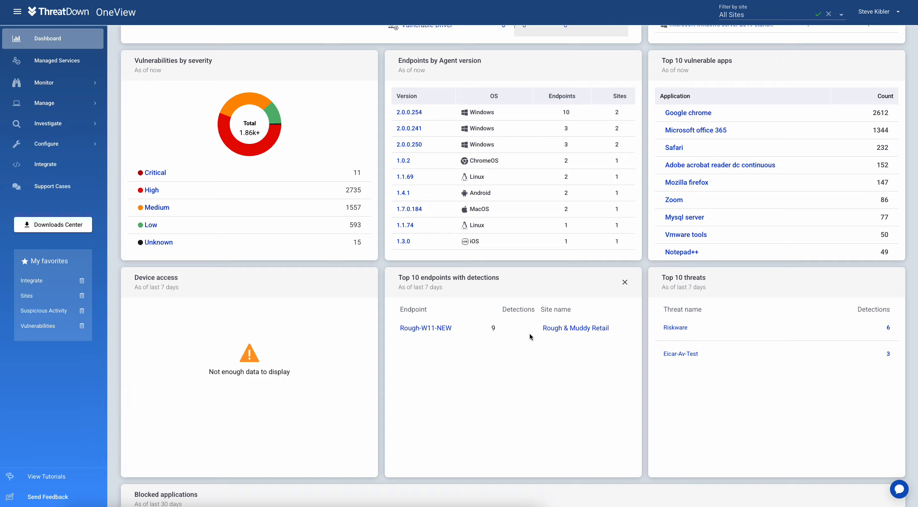
pyautogui.scroll(-4, 531, 332)
pyautogui.scroll(2, 530, 233)
pyautogui.scroll(5, 530, 233)
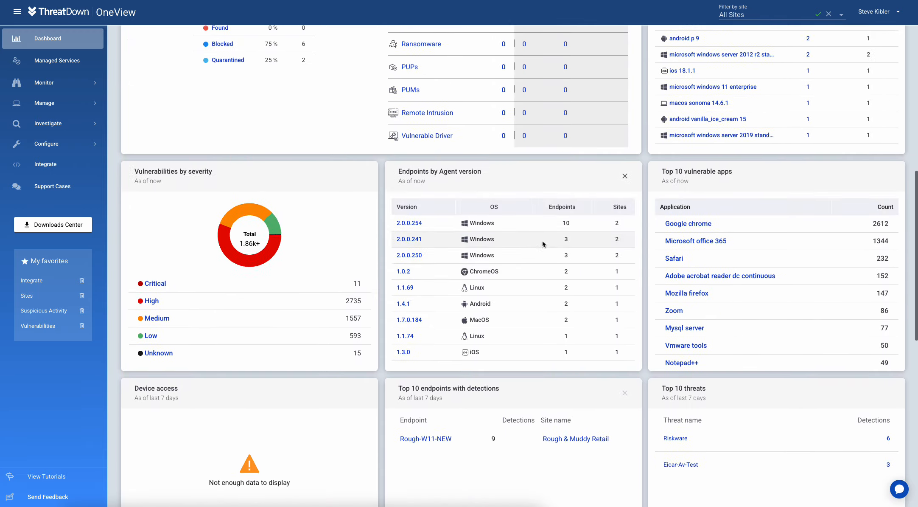
# Step: From the Sites page, start a new site named 'XYZ Corp'
pyautogui.moveTo(46, 104)
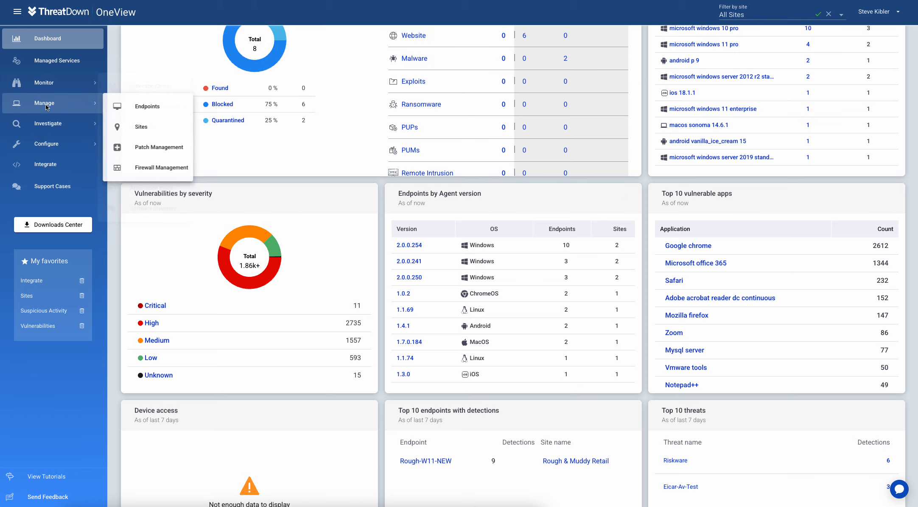
pyautogui.click(134, 128)
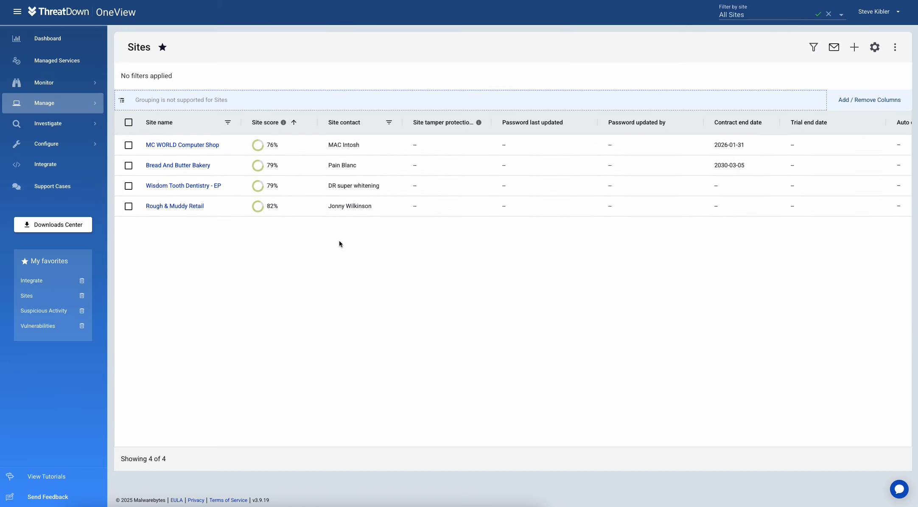
pyautogui.click(854, 47)
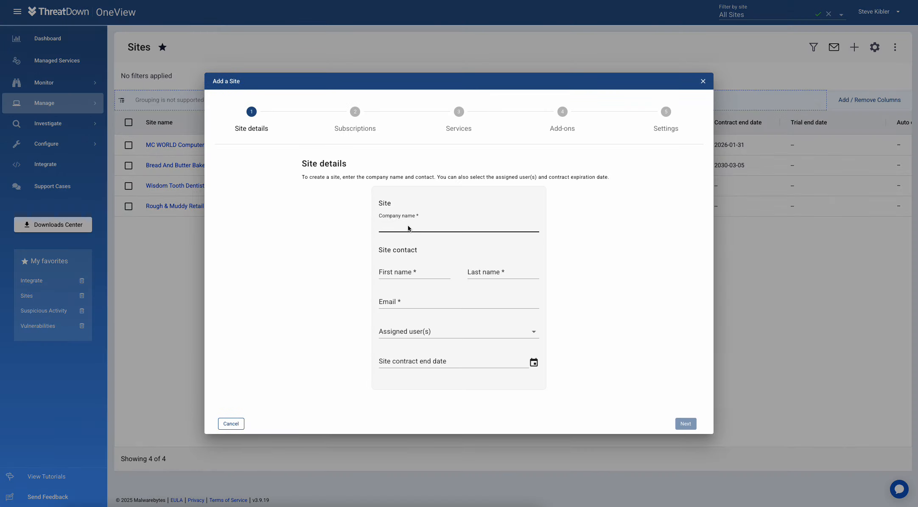
pyautogui.write('XYZ Corp')
# Step: Enter the site contact's first name, last name and e-mail address
pyautogui.click(404, 274)
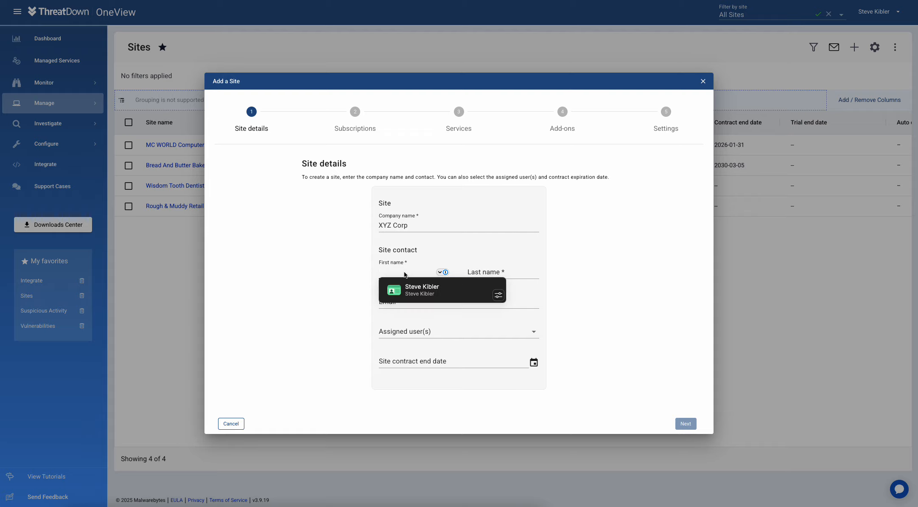
pyautogui.press('Tab')
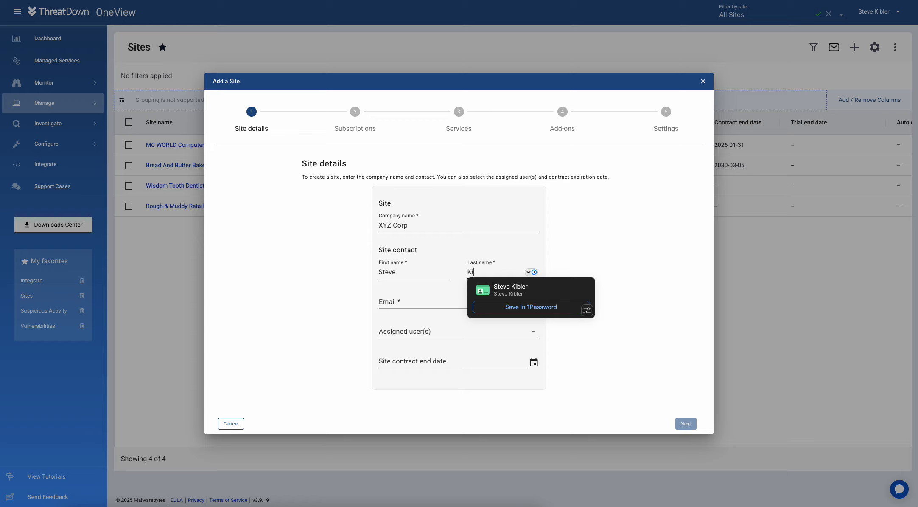
pyautogui.click(399, 303)
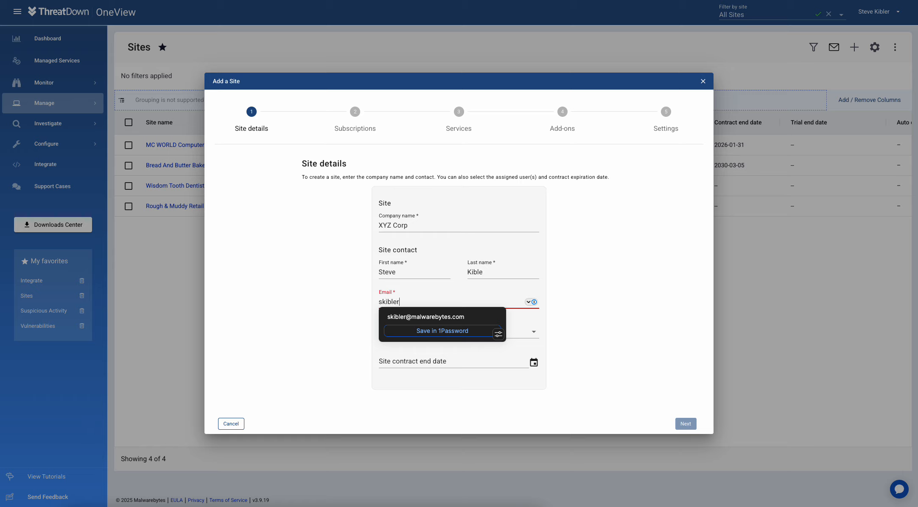
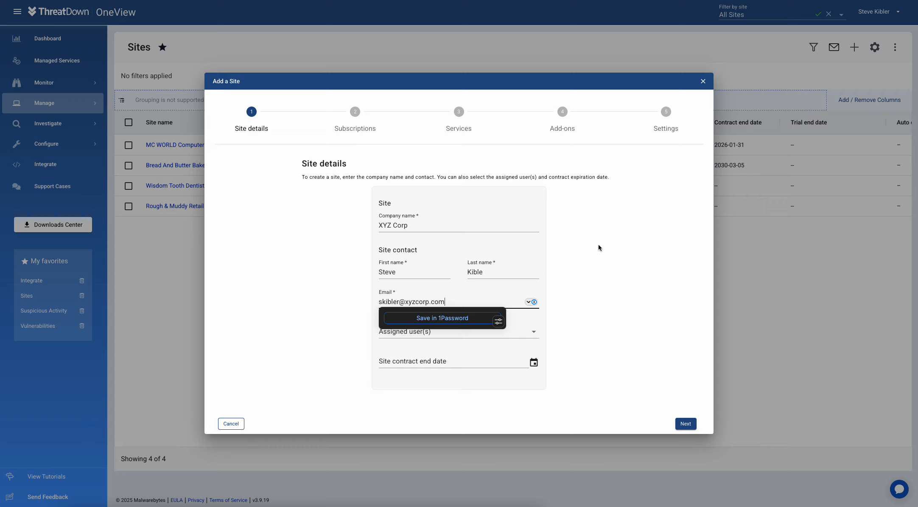
pyautogui.click(460, 315)
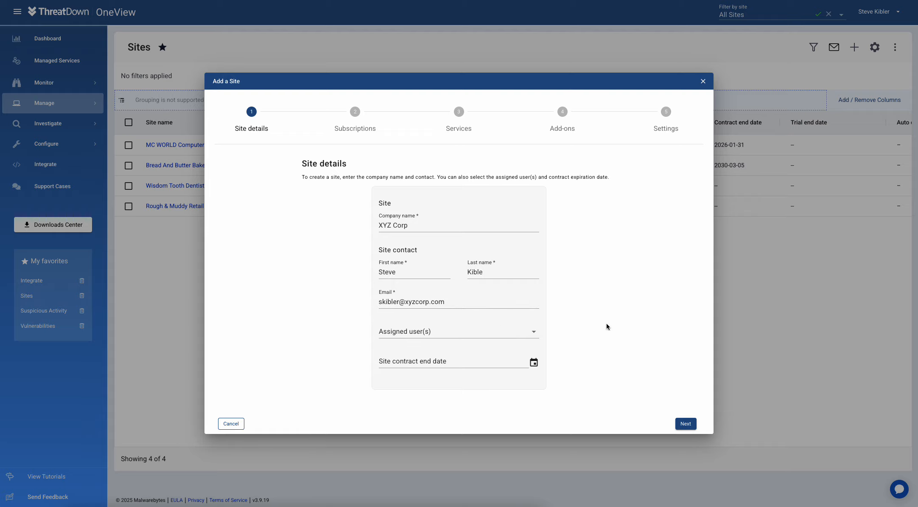
# Step: Set the site contract end date to June 25, 2025
pyautogui.click(534, 363)
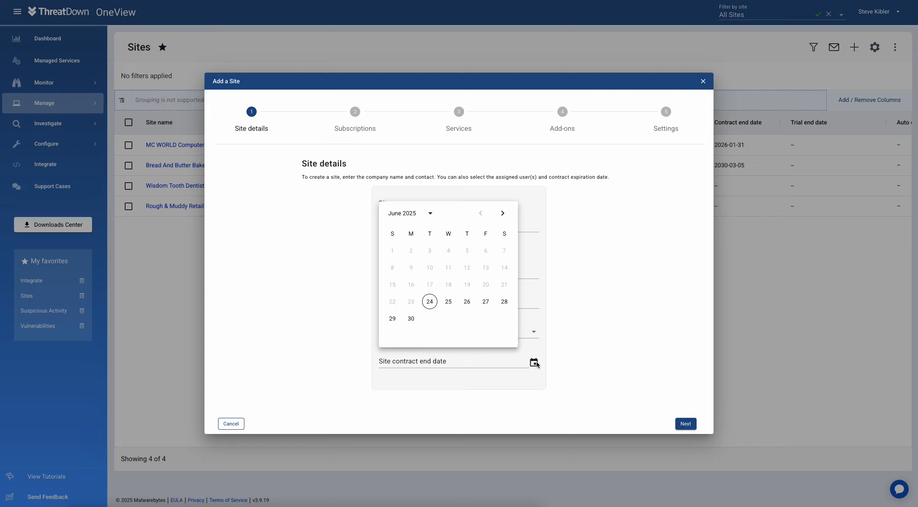
pyautogui.click(449, 301)
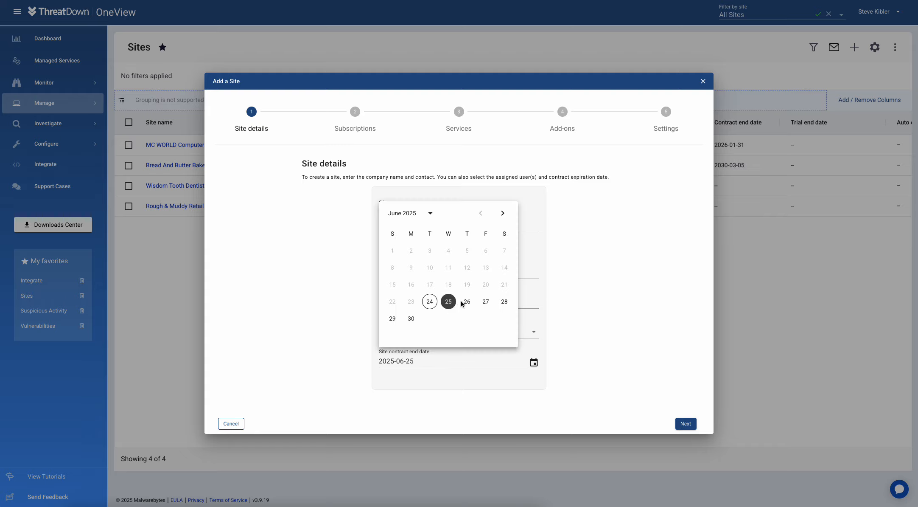
pyautogui.click(613, 309)
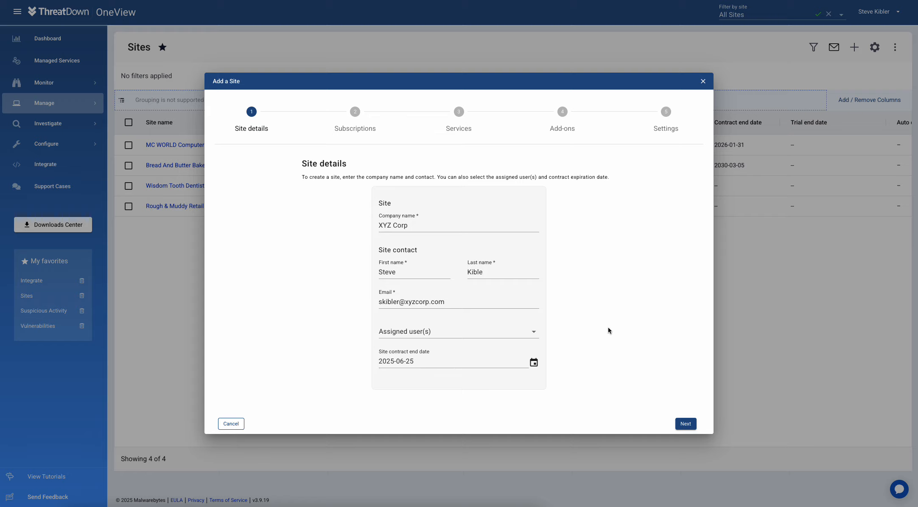
pyautogui.click(693, 423)
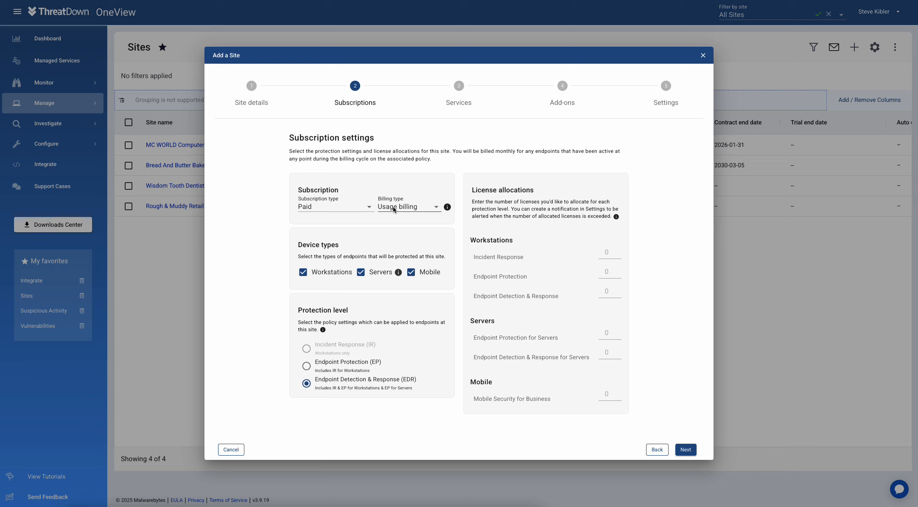
pyautogui.click(330, 207)
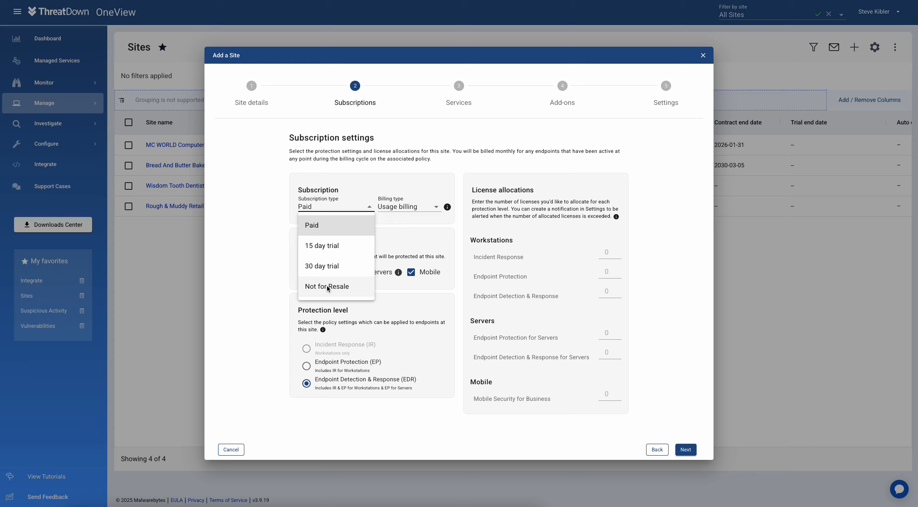
pyautogui.click(402, 326)
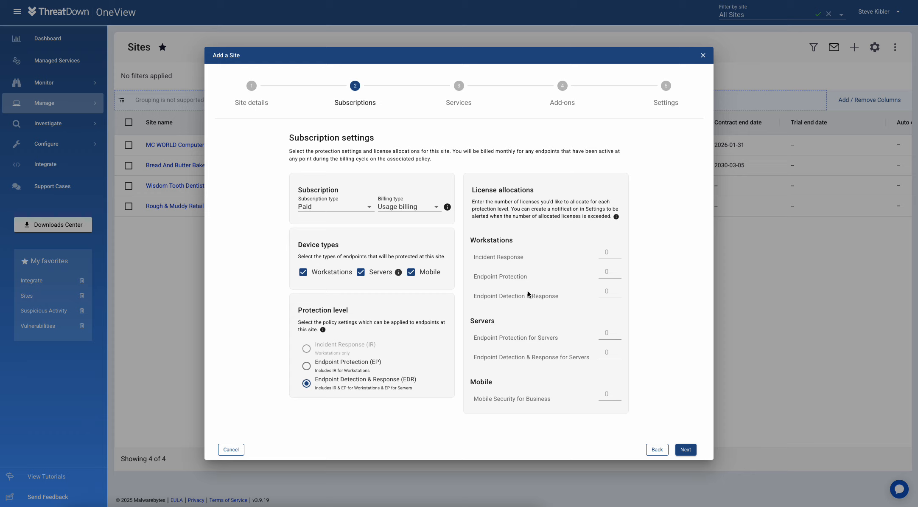
# Step: Enter 100 as the workstation Endpoint Detection & Response licence count
pyautogui.click(603, 291)
pyautogui.write('100')
# Step: Advance the Add a Site wizard to step 3, Services, with no subscription chosen
pyautogui.click(686, 448)
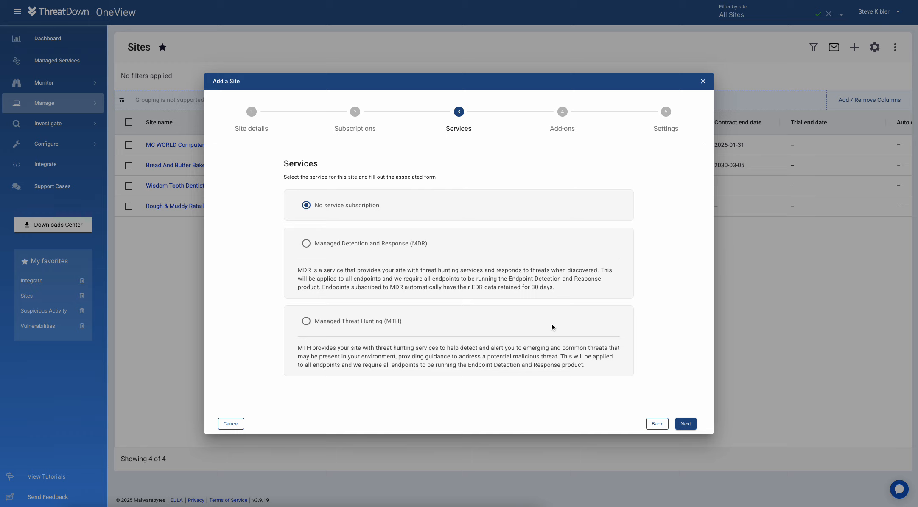
# Step: Advance the Add a Site wizard to step 4, Add-ons, all left off
pyautogui.click(687, 424)
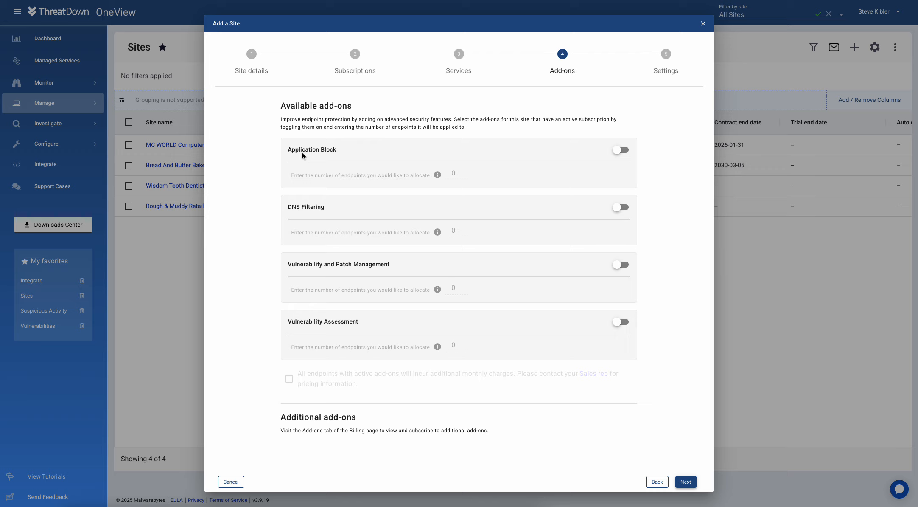
# Step: Advance to step 5, Settings, showing group XYZ Corp and Desktop EDR policy
pyautogui.click(687, 481)
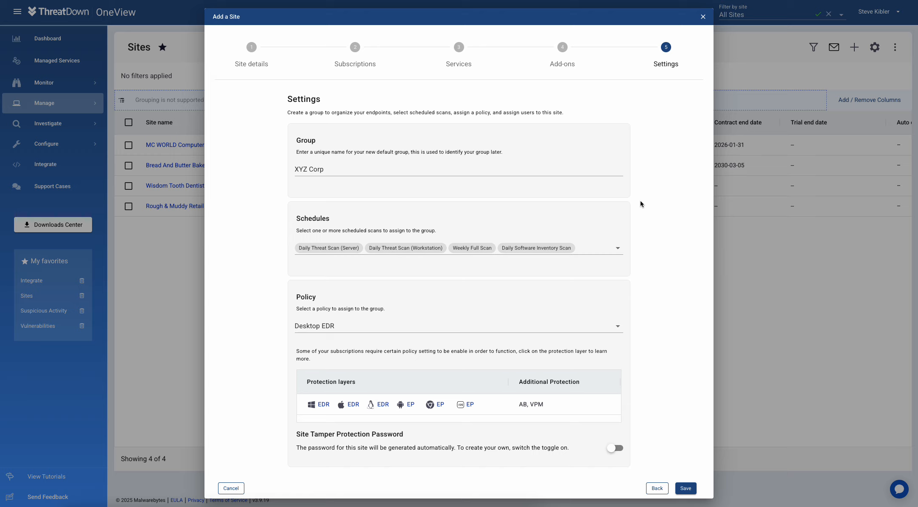
# Step: Save the XYZ Corp site with group XYZ Corp and the Desktop EDR policy
pyautogui.click(684, 488)
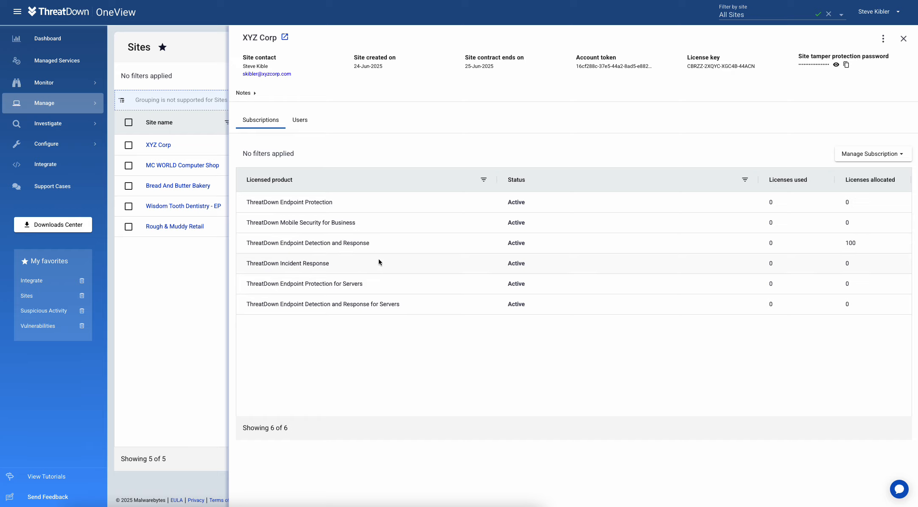
# Step: Close the XYZ Corp site details panel and go to the Downloads Center
pyautogui.click(903, 38)
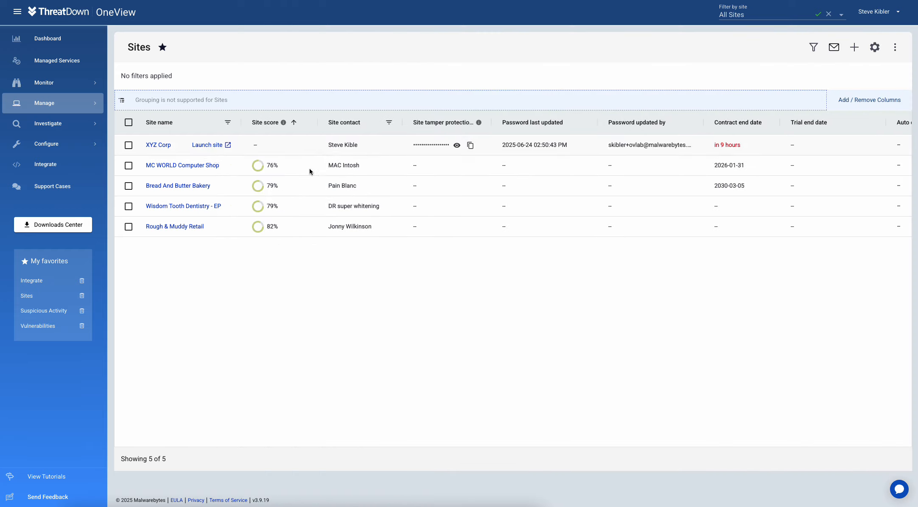
pyautogui.click(38, 228)
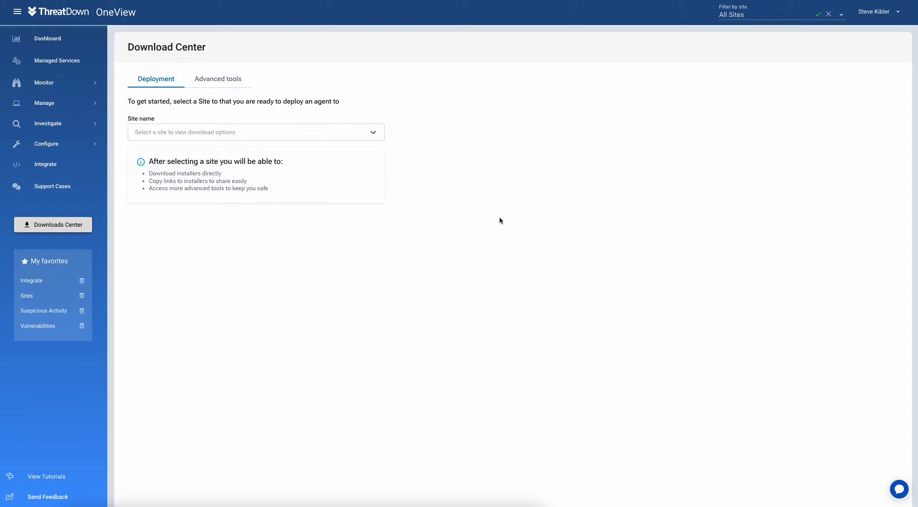
# Step: Select XYZ Corp as the deployment site, then switch to Advanced tools
pyautogui.click(315, 136)
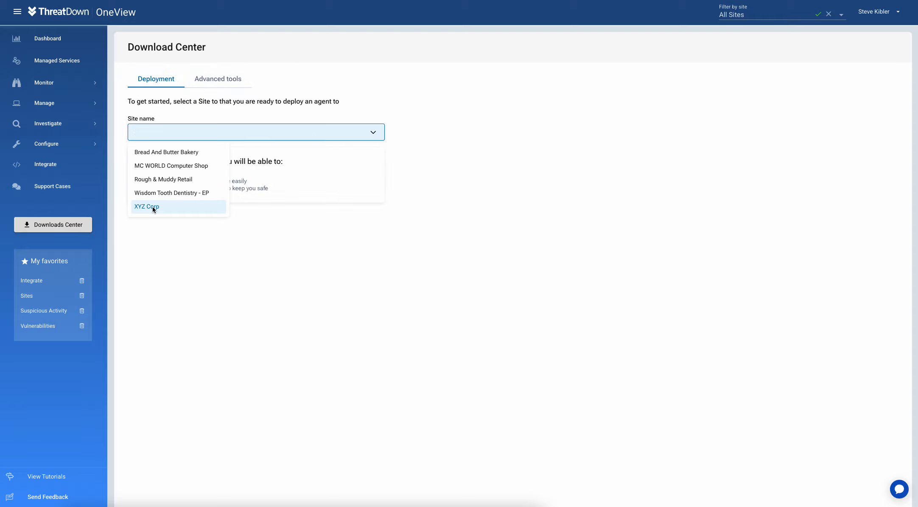
pyautogui.click(152, 206)
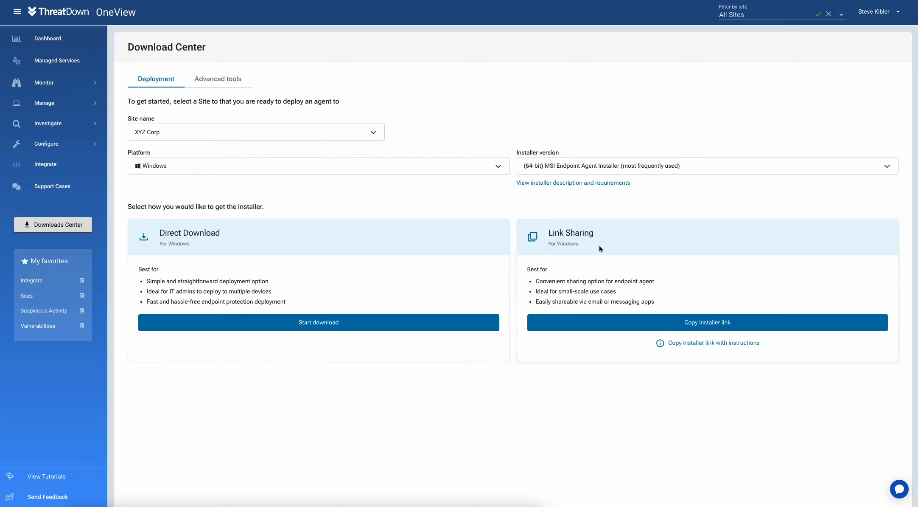
pyautogui.click(228, 80)
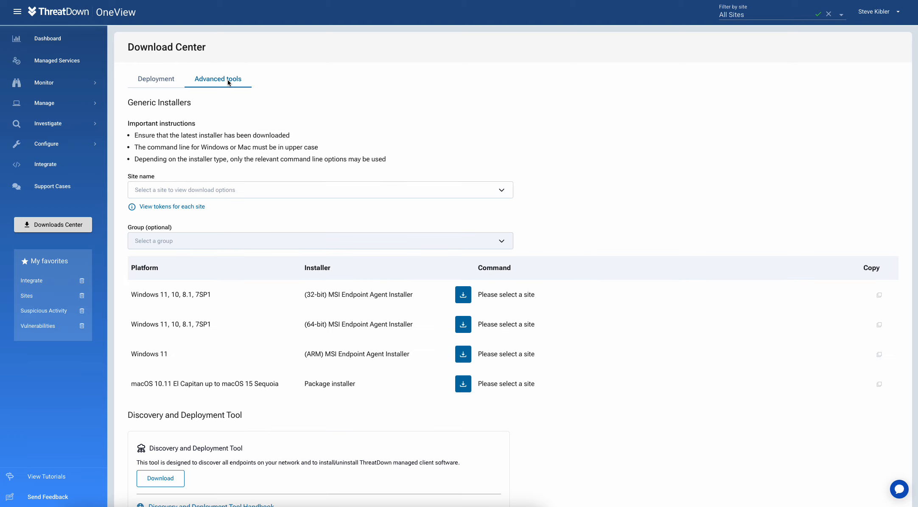
# Step: Choose XYZ Corp on Advanced tools and review its MSI, macOS and Linux install commands
pyautogui.click(204, 189)
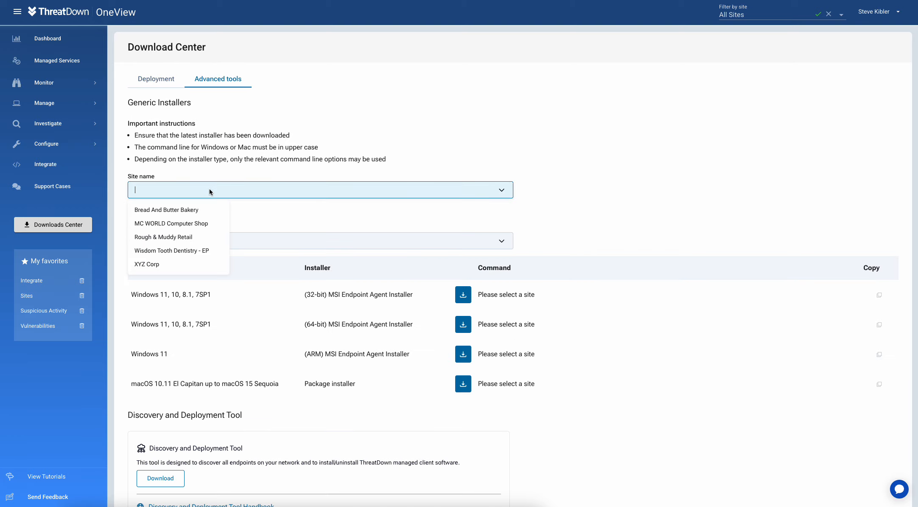
pyautogui.click(155, 265)
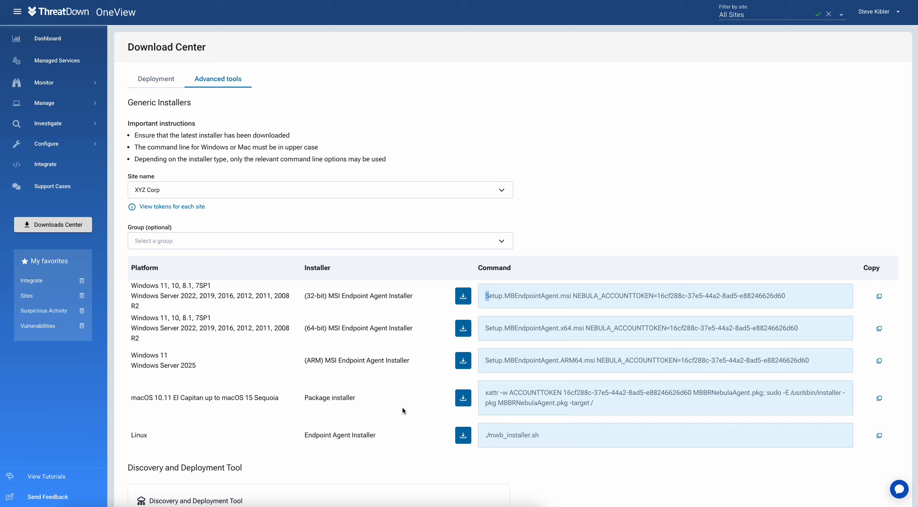
pyautogui.scroll(-5, 394, 387)
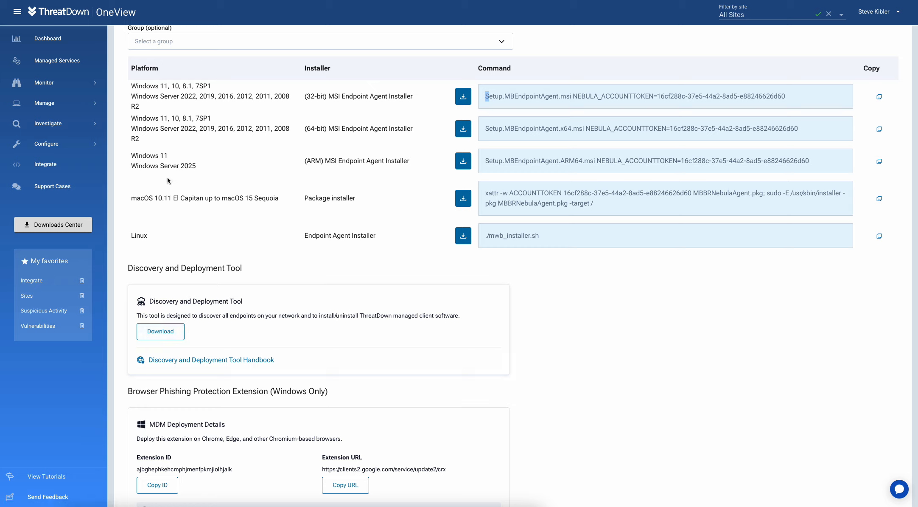
# Step: Open MC WORLD Computer Shop's site details from the Sites list
pyautogui.moveTo(62, 106)
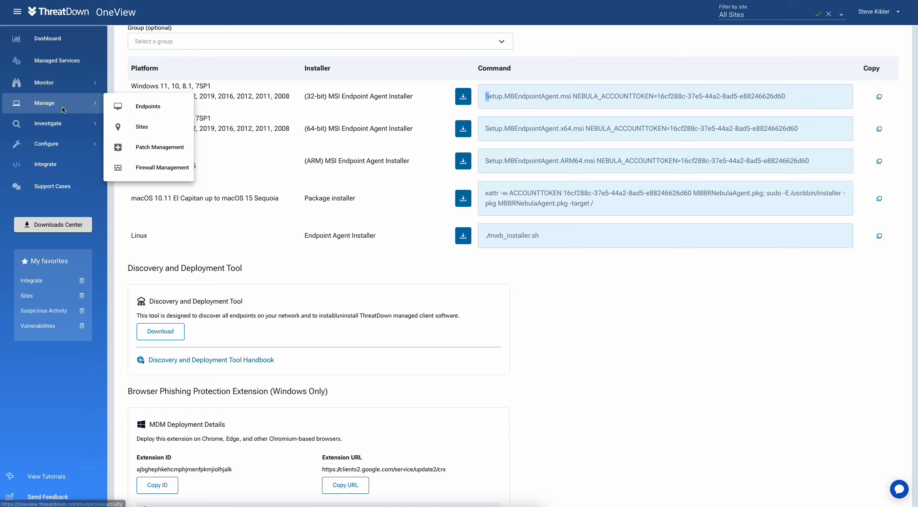
pyautogui.click(129, 124)
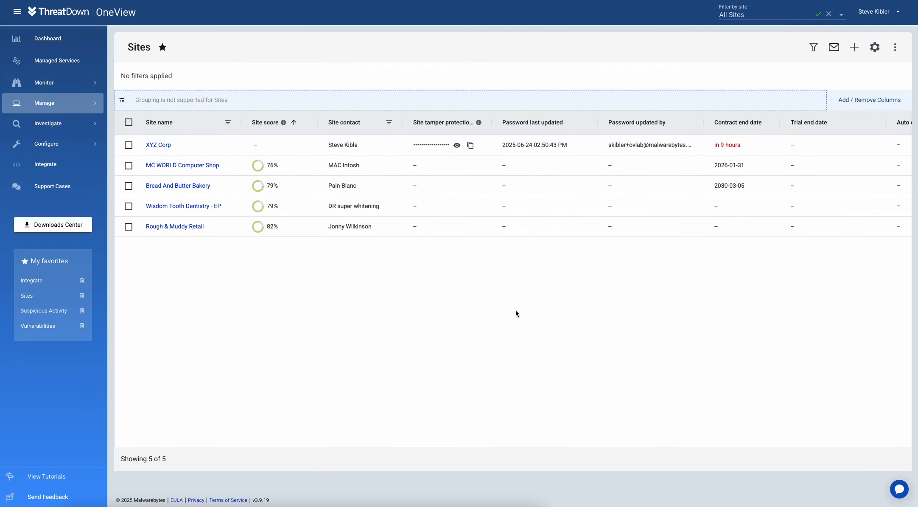
pyautogui.click(267, 166)
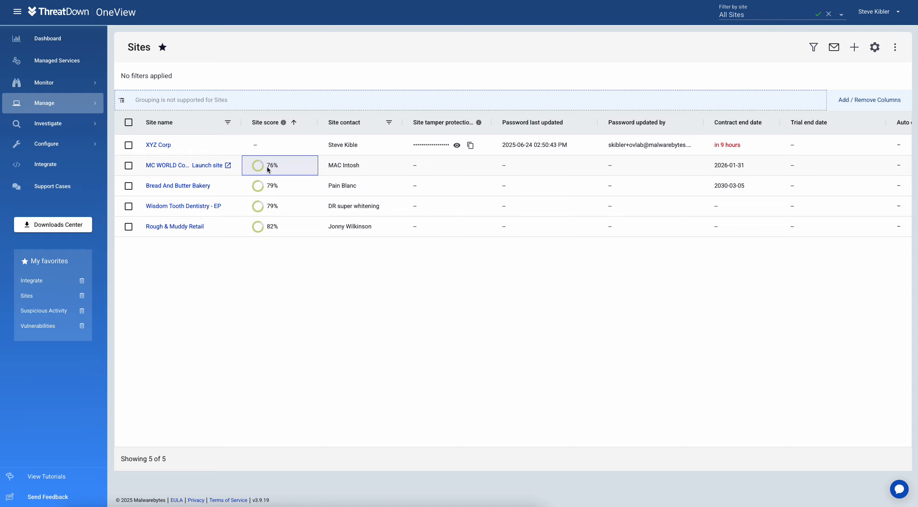
pyautogui.click(165, 164)
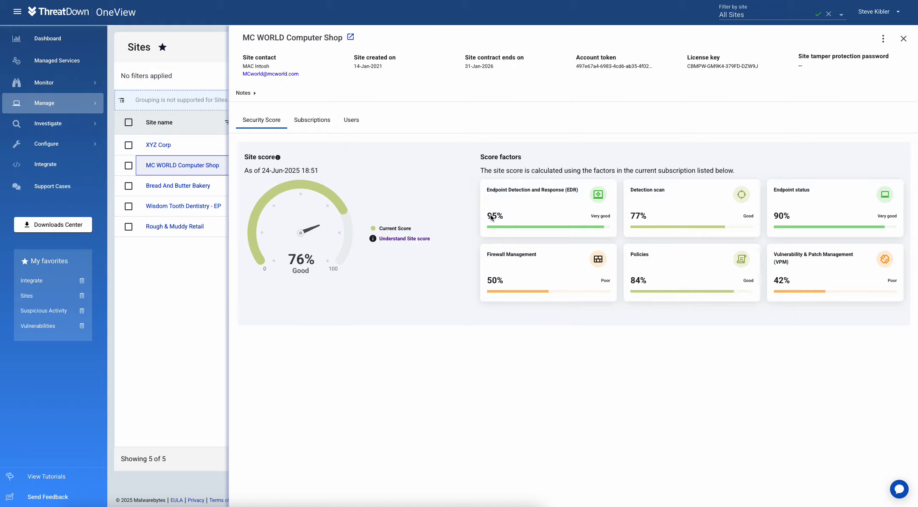
# Step: Review the EDR and Detection scan factors behind the 76% score, then close the site details
pyautogui.click(534, 207)
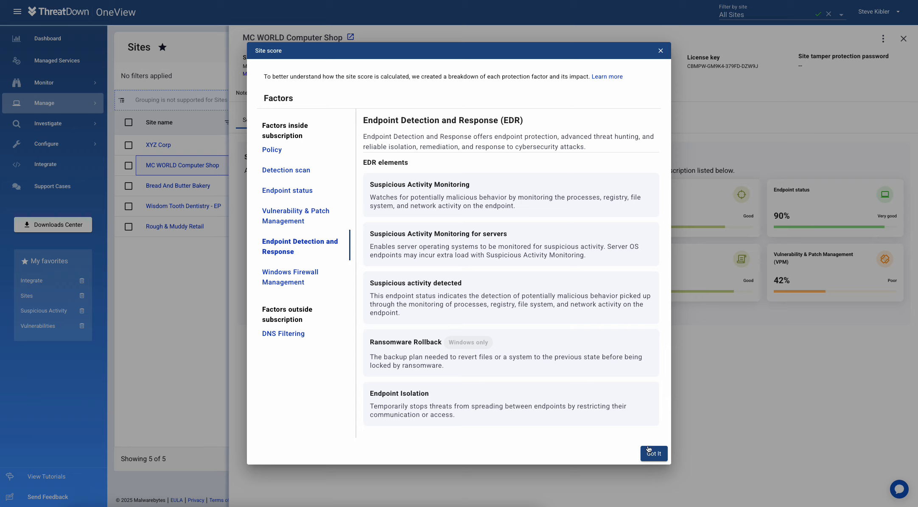
pyautogui.click(661, 52)
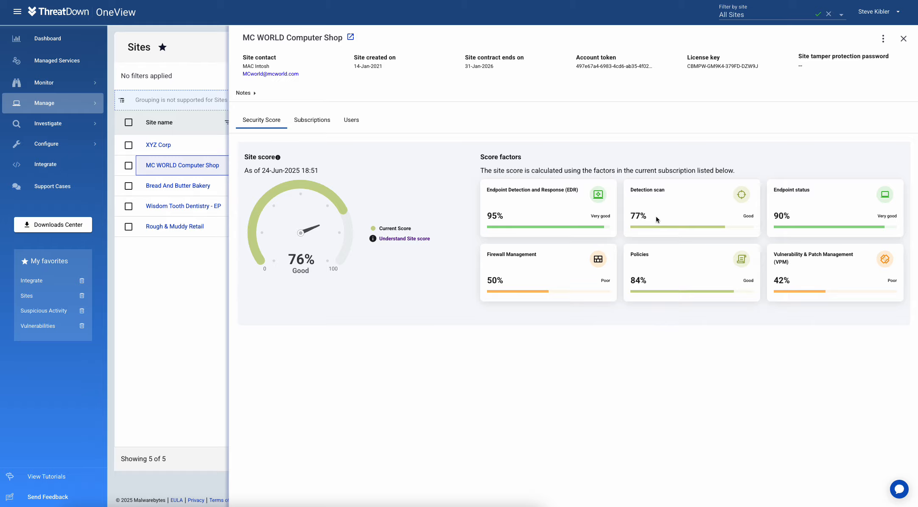
pyautogui.click(656, 216)
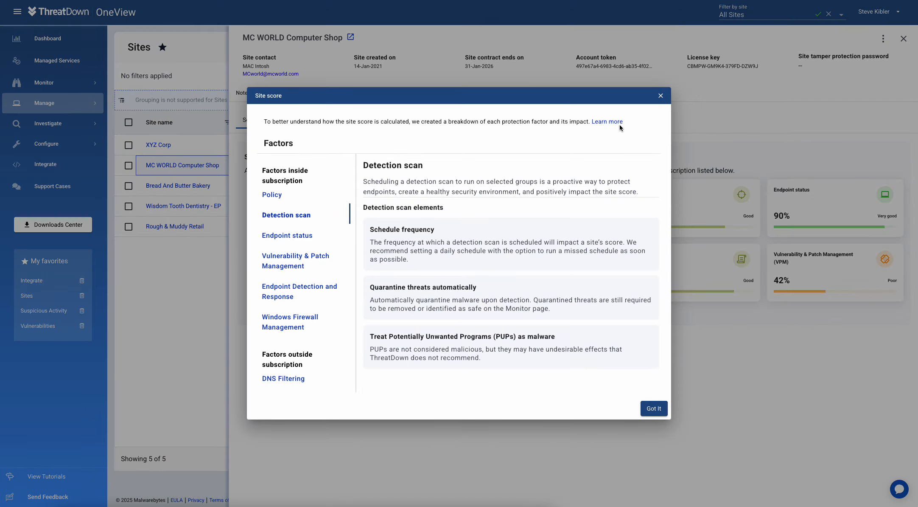
pyautogui.click(661, 96)
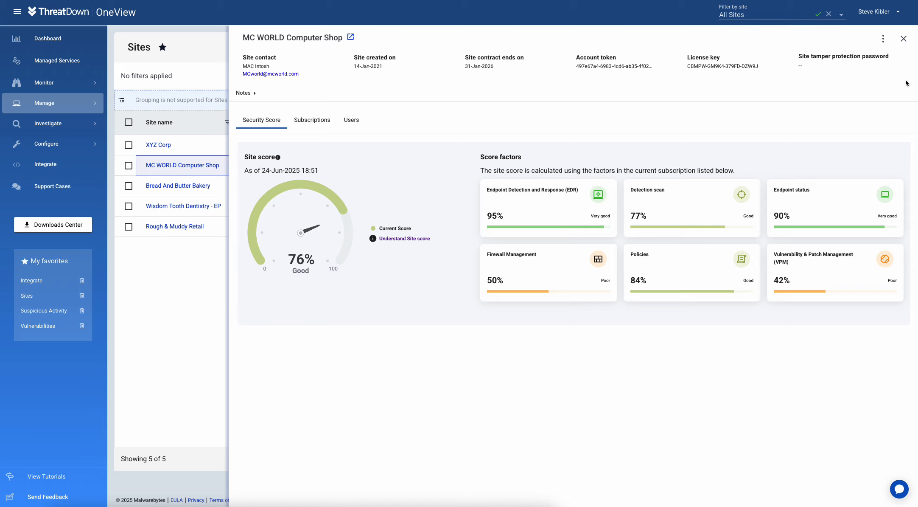
pyautogui.click(903, 39)
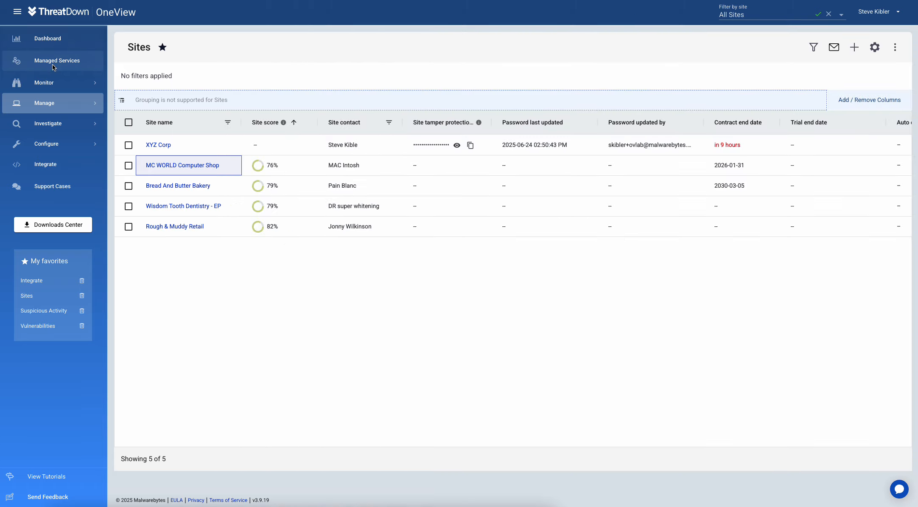
pyautogui.moveTo(47, 99)
pyautogui.click(142, 108)
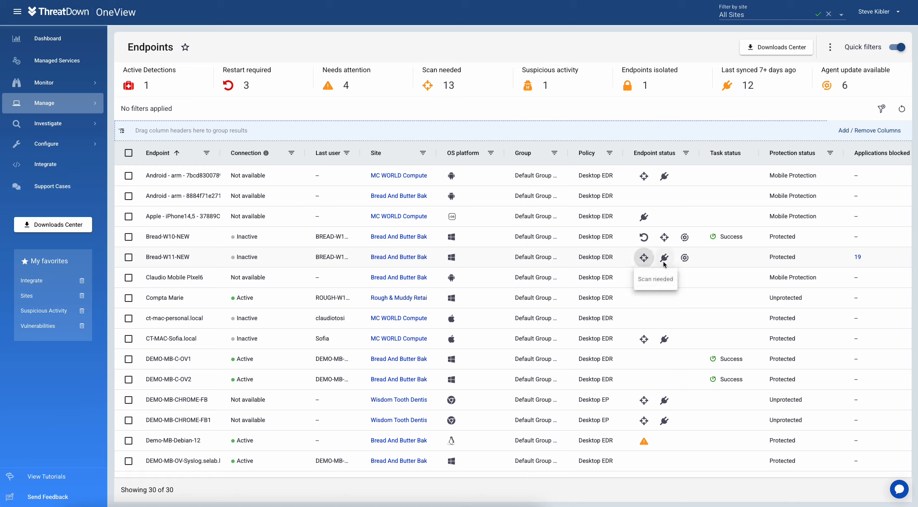
pyautogui.moveTo(686, 263)
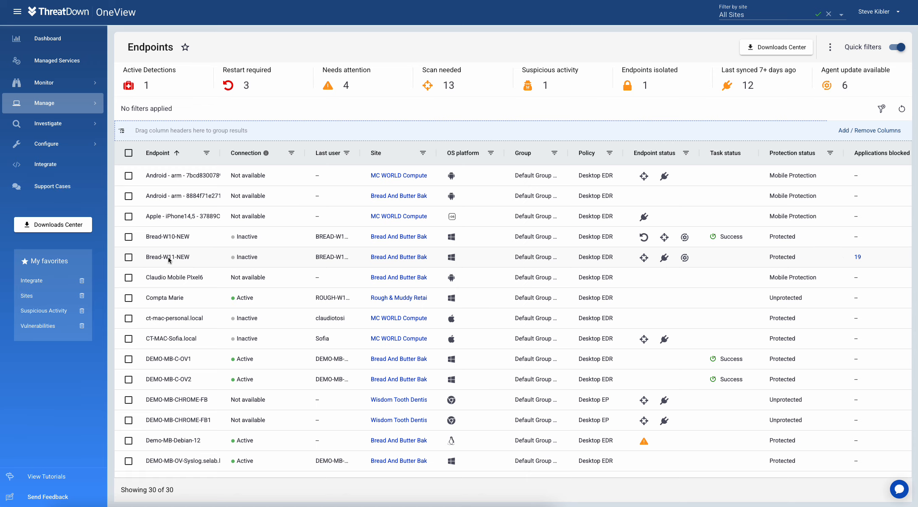
pyautogui.click(176, 300)
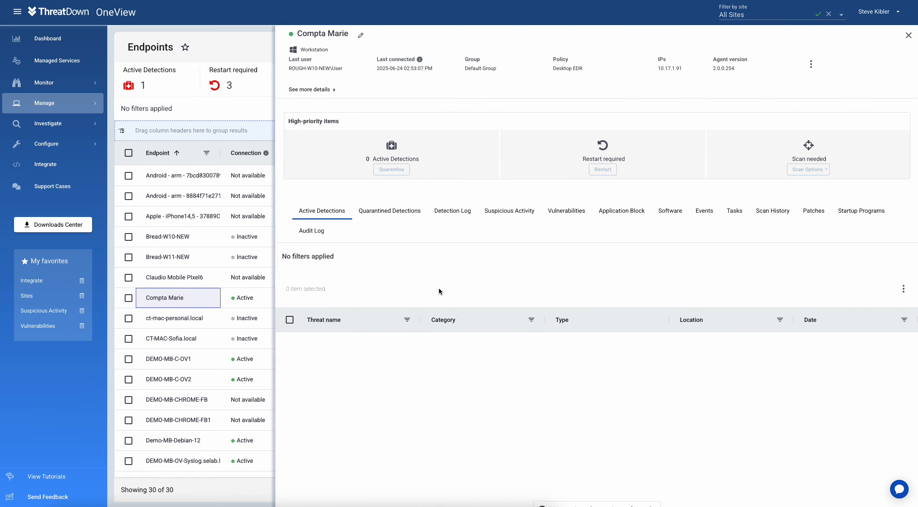
pyautogui.click(321, 90)
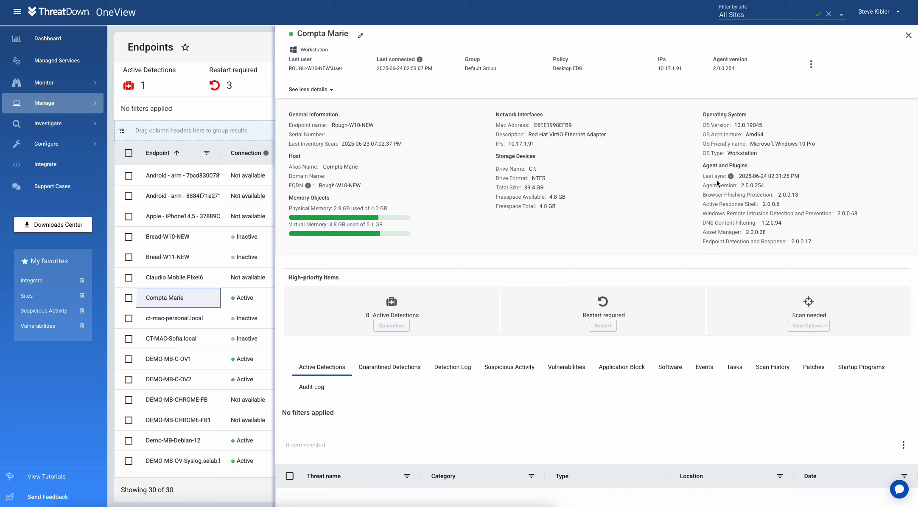
pyautogui.moveTo(731, 177)
pyautogui.click(330, 89)
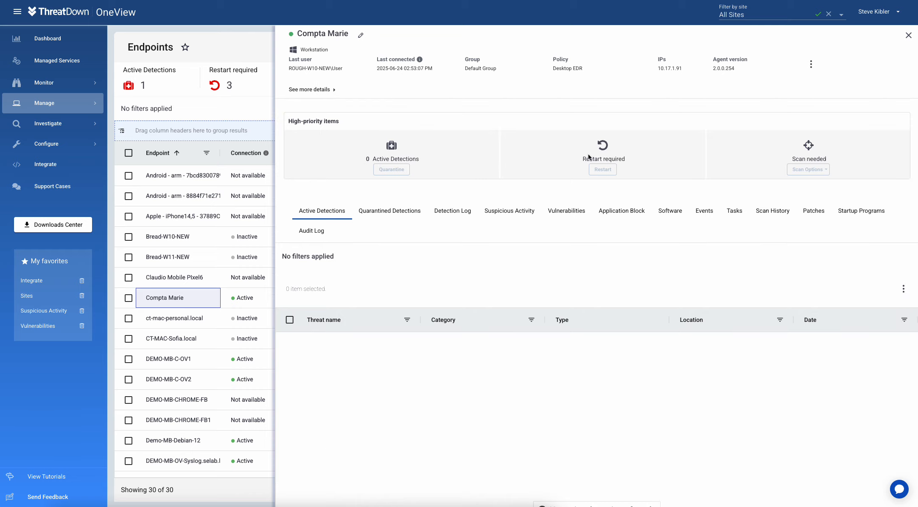
pyautogui.click(391, 210)
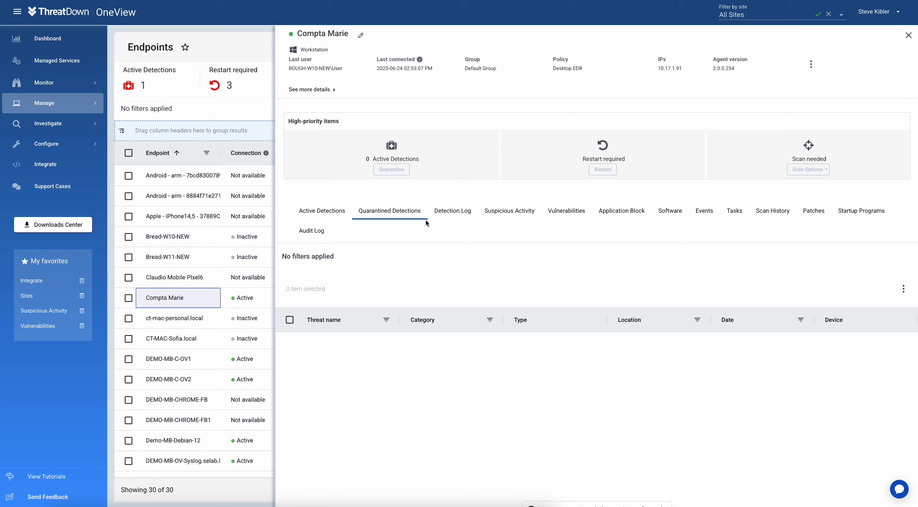
pyautogui.click(579, 214)
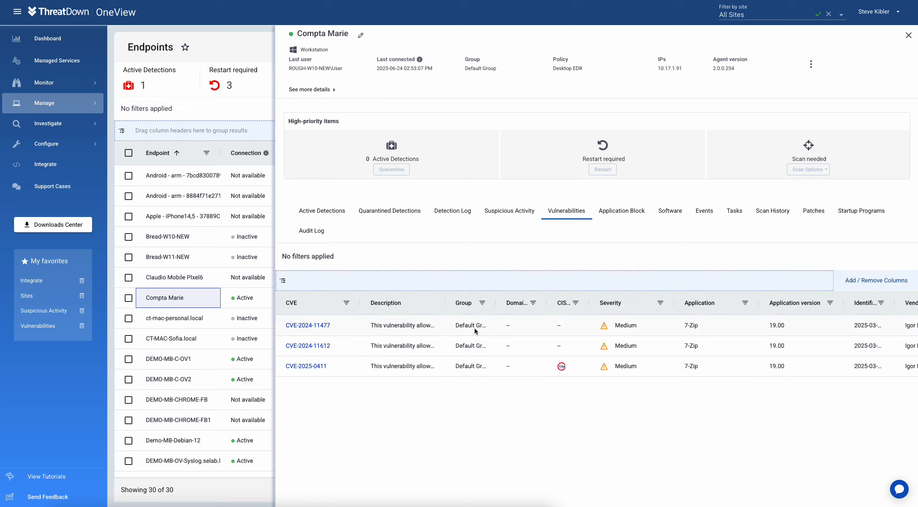
pyautogui.click(667, 213)
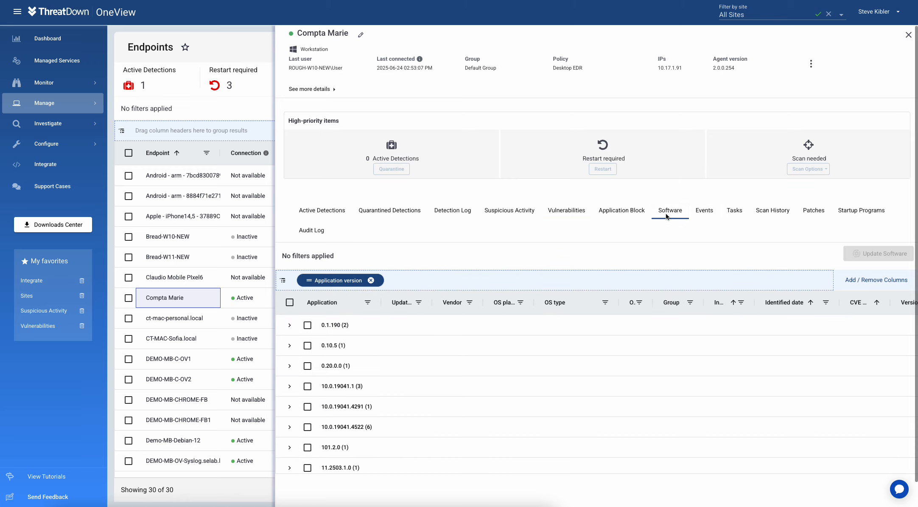
pyautogui.click(370, 280)
pyautogui.scroll(-3, 475, 348)
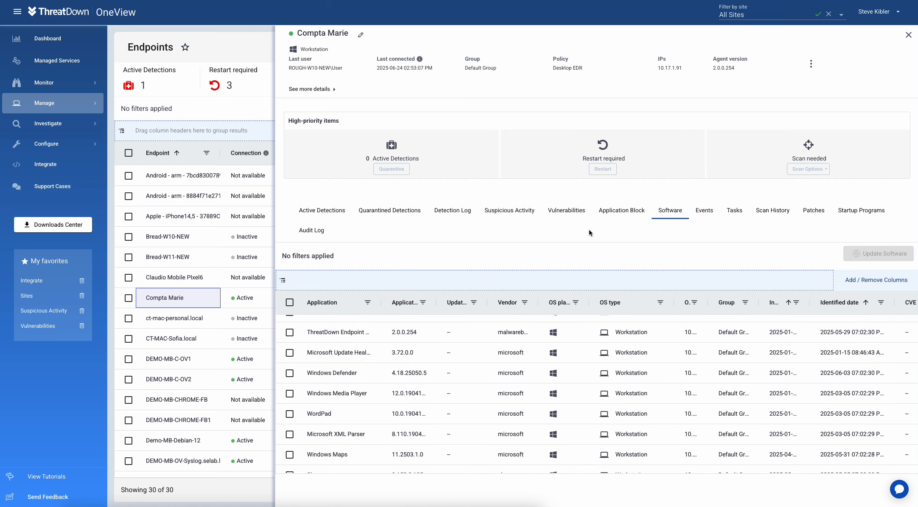
pyautogui.click(908, 35)
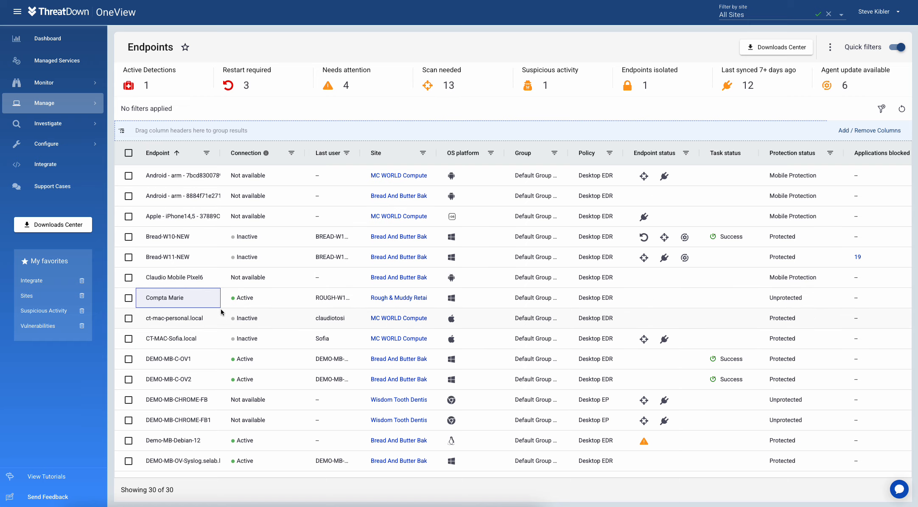
pyautogui.moveTo(77, 102)
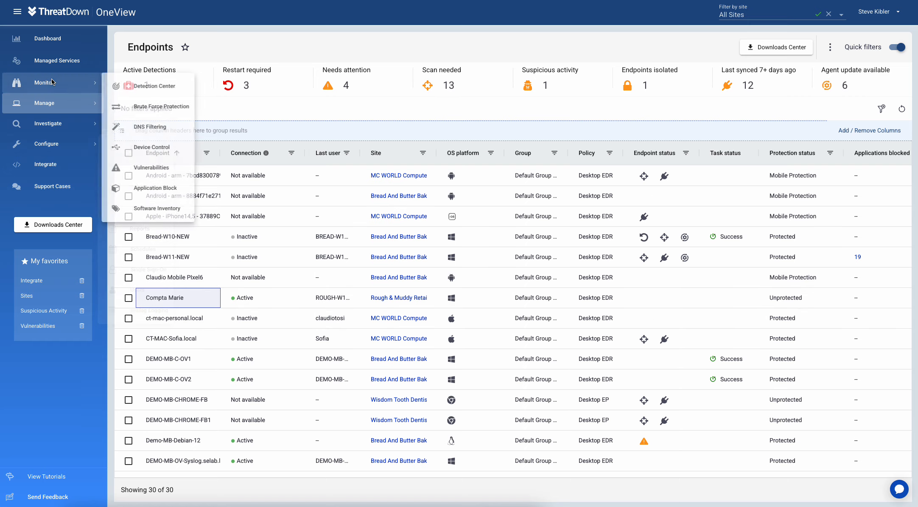
# Step: Show the Detection Center's Quarantined Detections list of 144 items
pyautogui.click(154, 85)
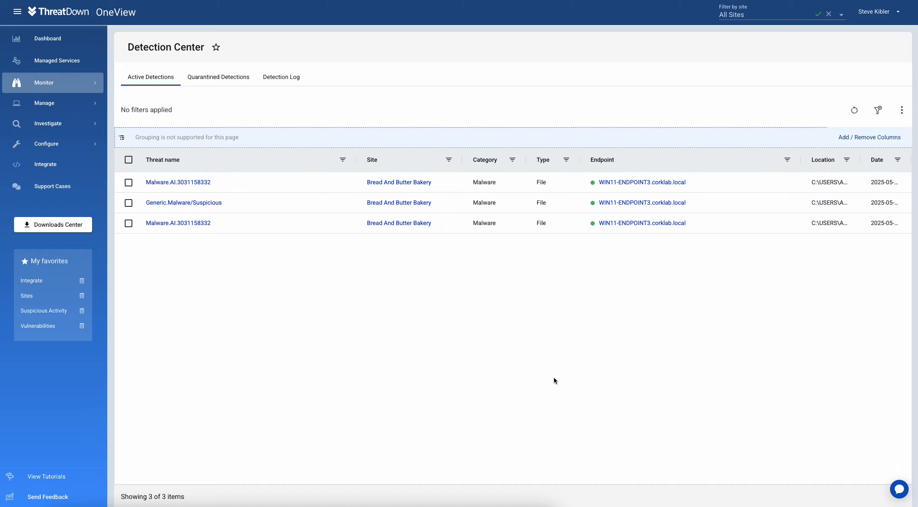
pyautogui.click(221, 77)
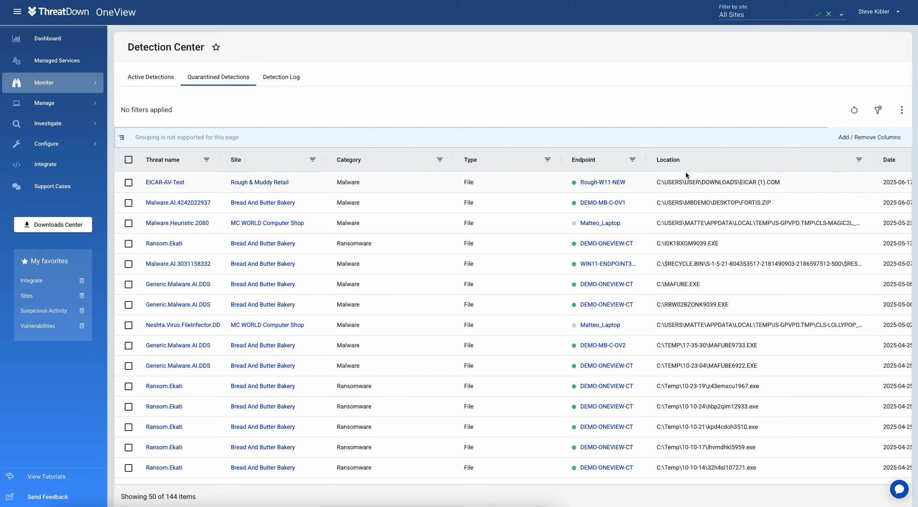
# Step: Open EICAR-AV-Test's detection details and check its MD5 hash on VirusTotal
pyautogui.click(169, 184)
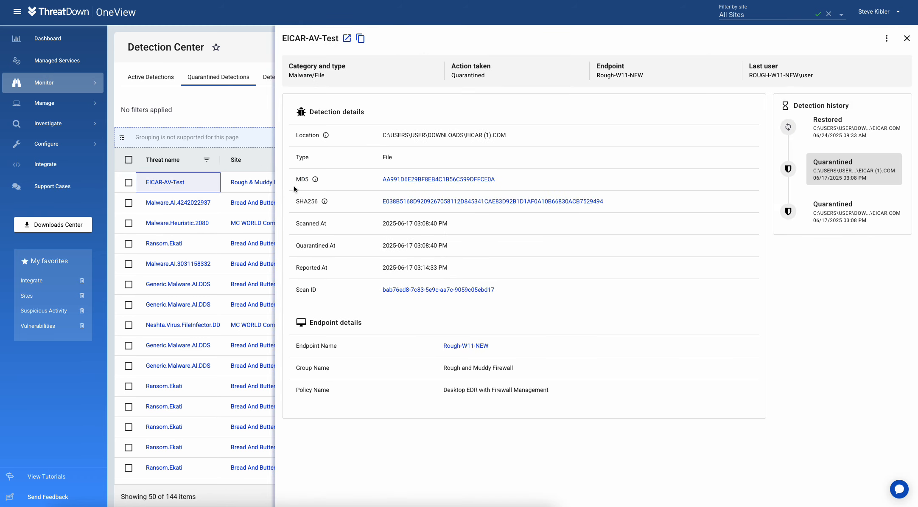
pyautogui.click(415, 179)
# Step: Restore EICAR-AV-Test to its endpoint, discard the all-endpoints exclusion unsaved, and close its details
pyautogui.click(886, 38)
pyautogui.click(861, 103)
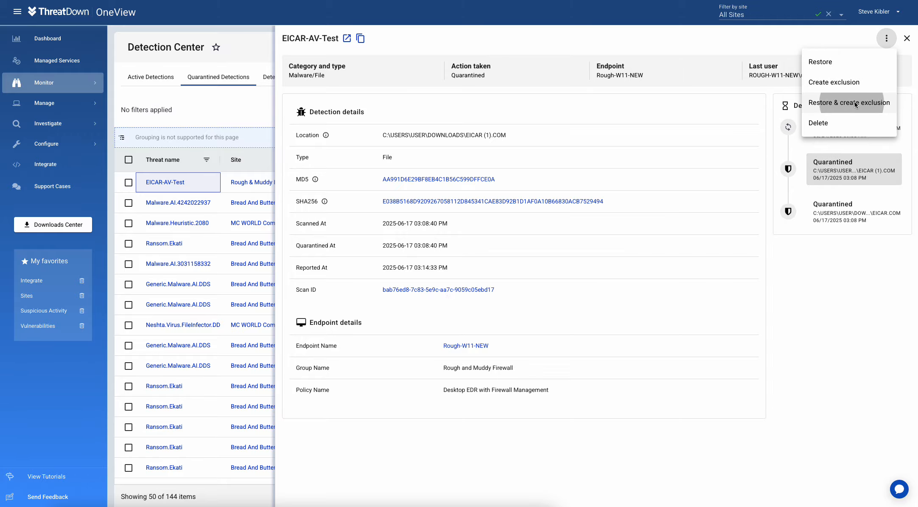
pyautogui.click(547, 285)
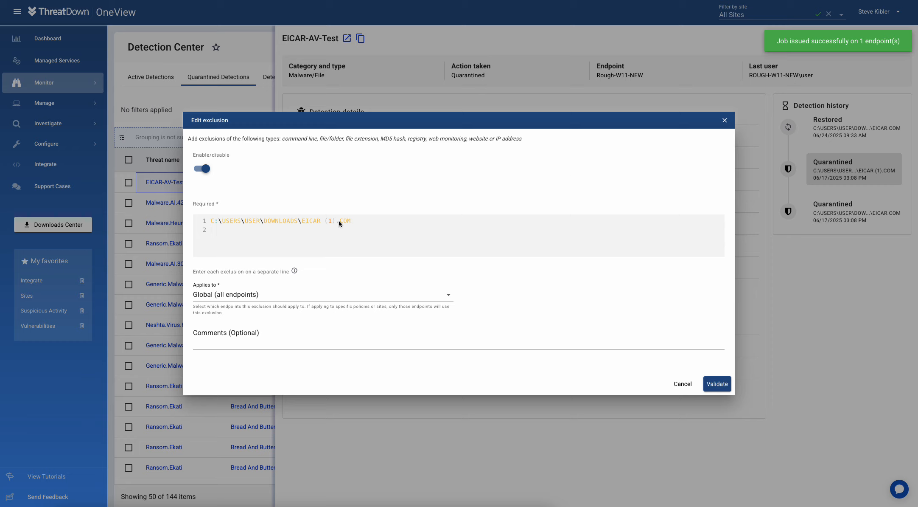
pyautogui.click(217, 293)
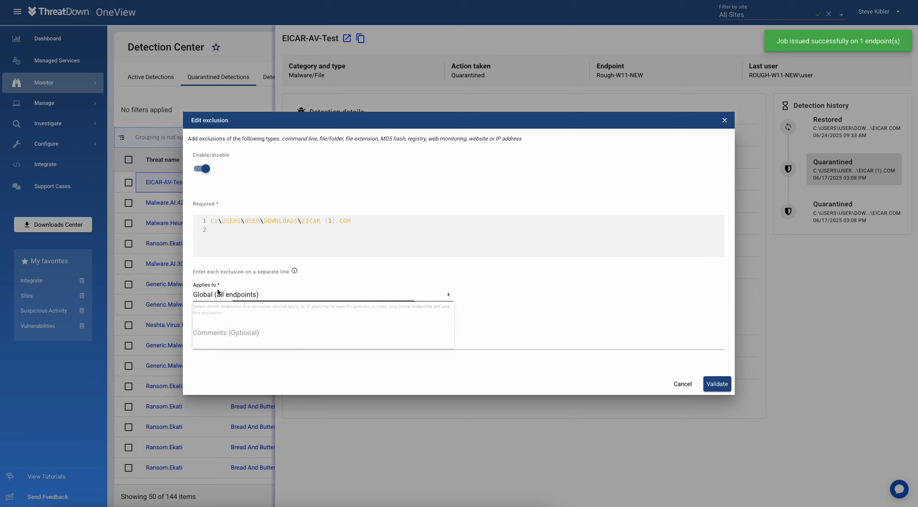
pyautogui.click(392, 254)
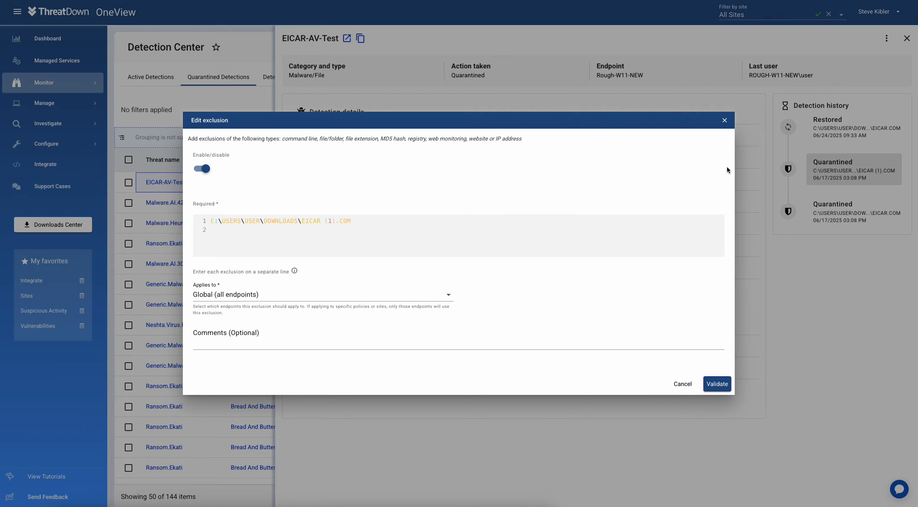
pyautogui.click(725, 121)
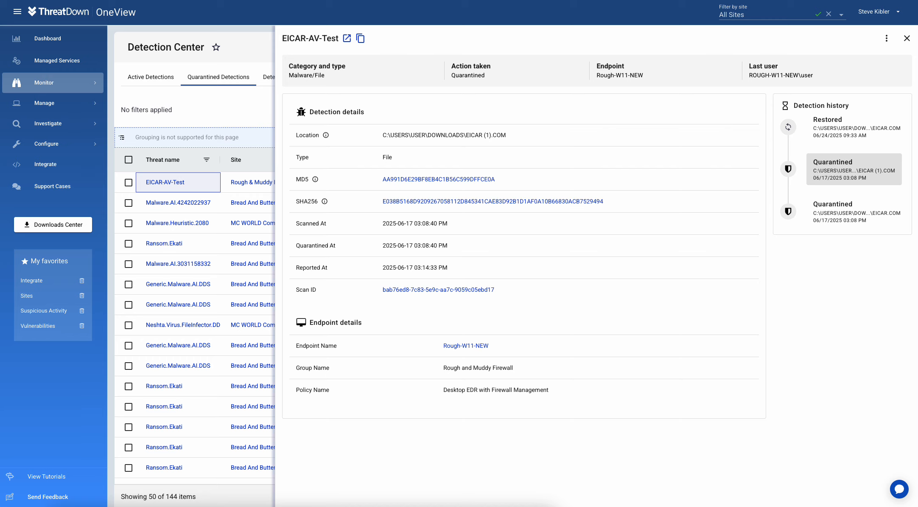
pyautogui.click(907, 38)
# Step: Open the top Riskware detection's details from the Detection Log
pyautogui.click(283, 78)
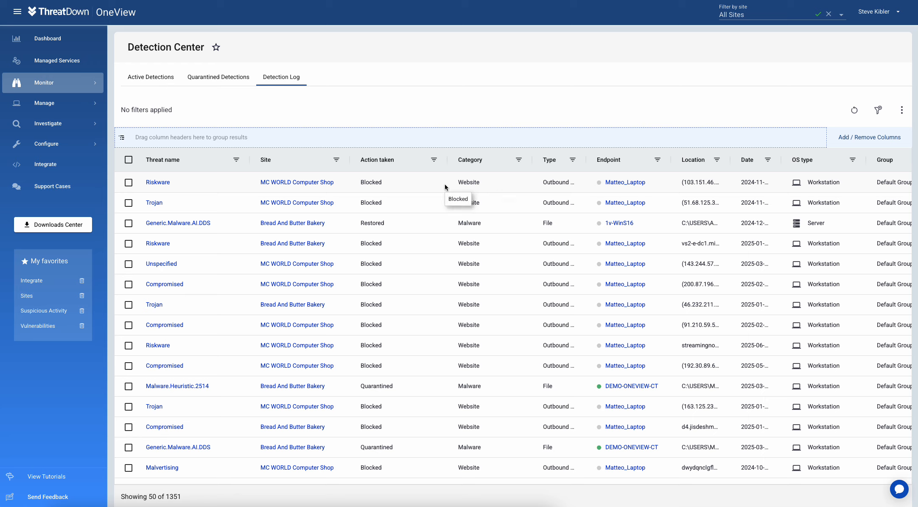
pyautogui.click(194, 182)
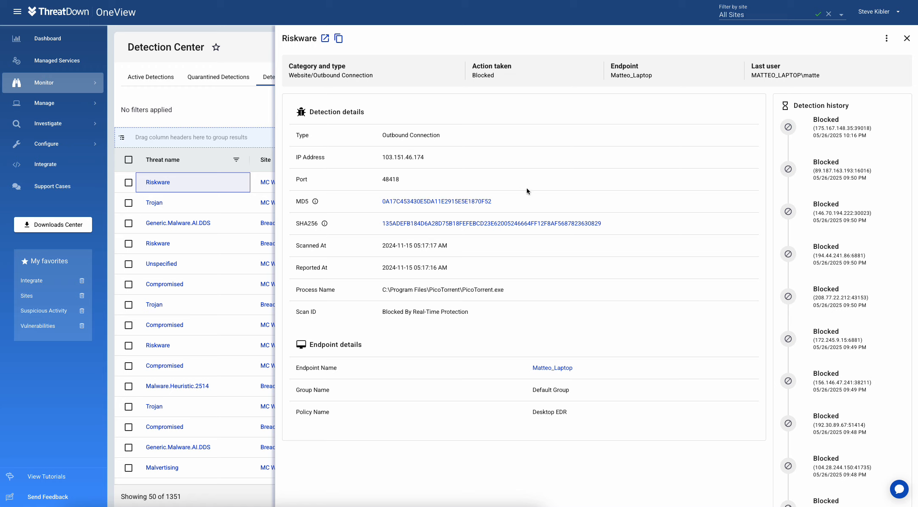
# Step: Select blocked IP 103.151.46.174, start then cancel a false positive request, and close the Riskware details
pyautogui.moveTo(383, 157); pyautogui.dragTo(458, 161)
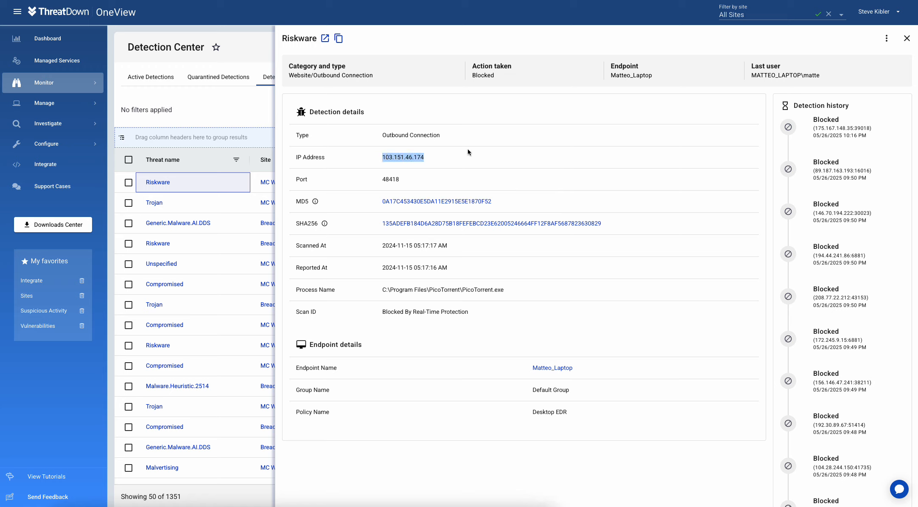
pyautogui.click(887, 40)
pyautogui.click(844, 80)
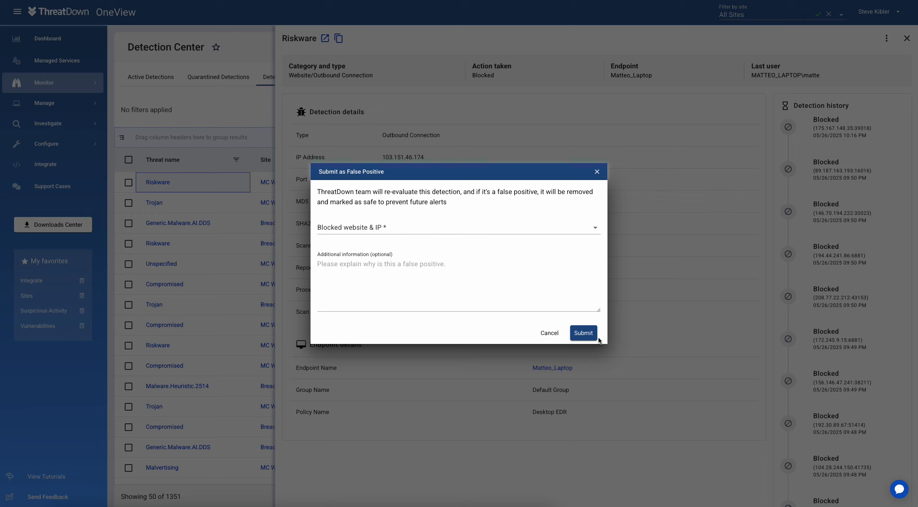
pyautogui.click(550, 333)
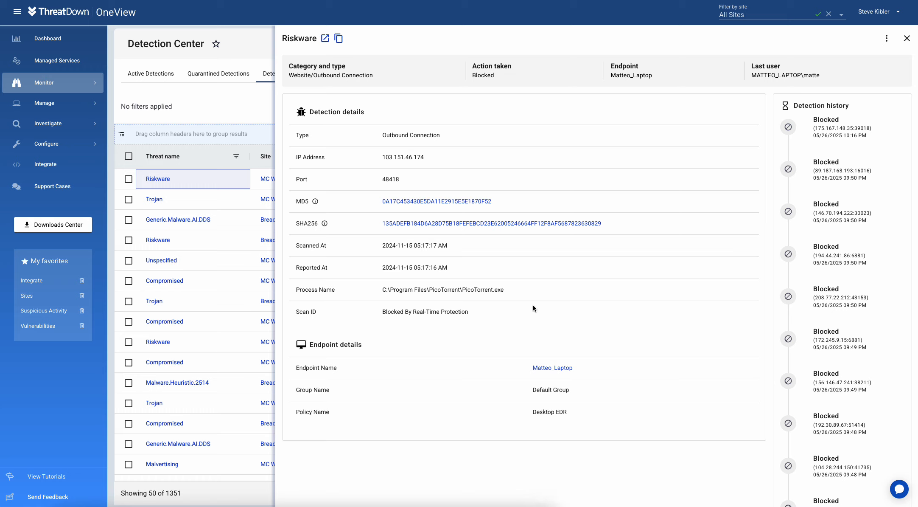
pyautogui.click(907, 39)
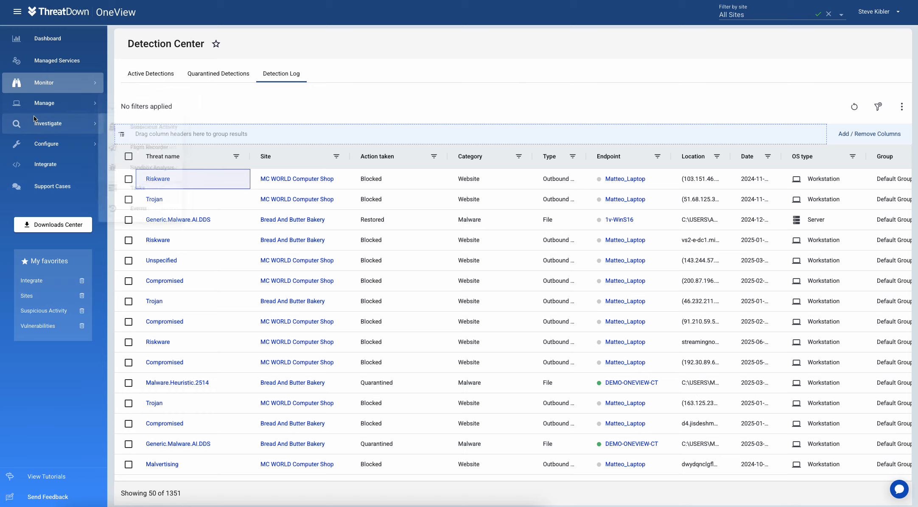
# Step: Open Suspicious Activity and scroll across all columns of its four entries
pyautogui.moveTo(48, 123)
pyautogui.click(151, 125)
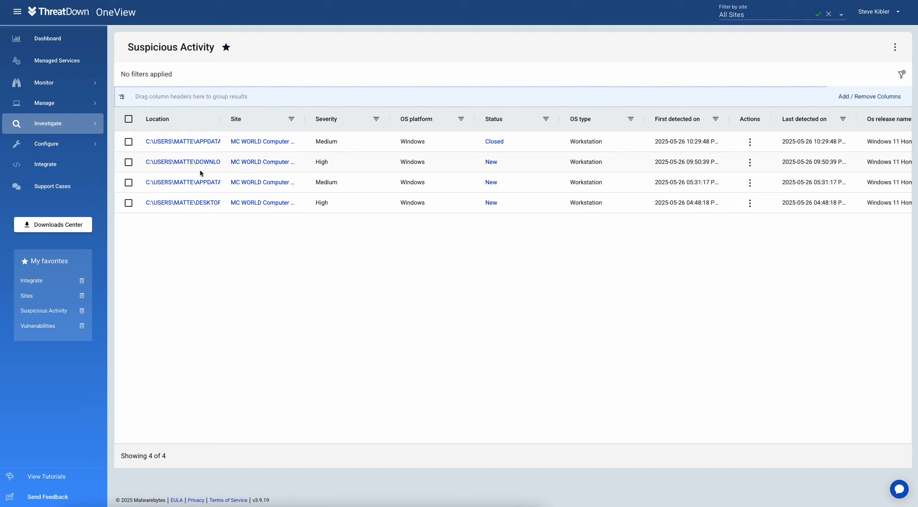
pyautogui.hscroll(5, 866, 202)
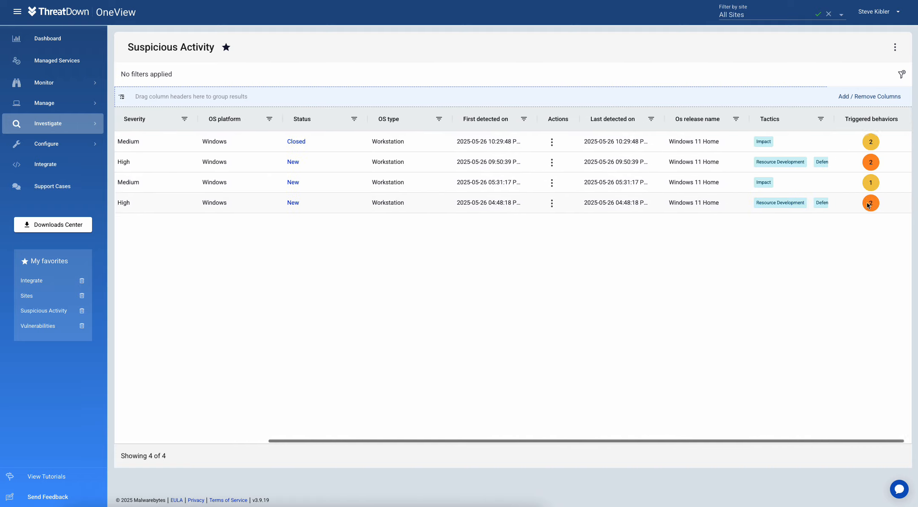
pyautogui.hscroll(-5, 867, 202)
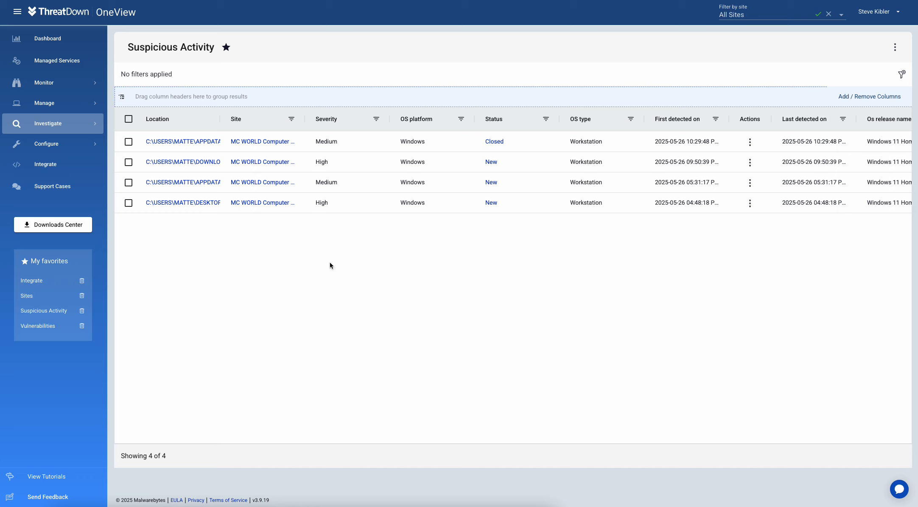
# Step: Open SETUP.EXE's suspicious activity, read MITRE's Resource Development description, and show its sandbox occurrence details
pyautogui.click(193, 163)
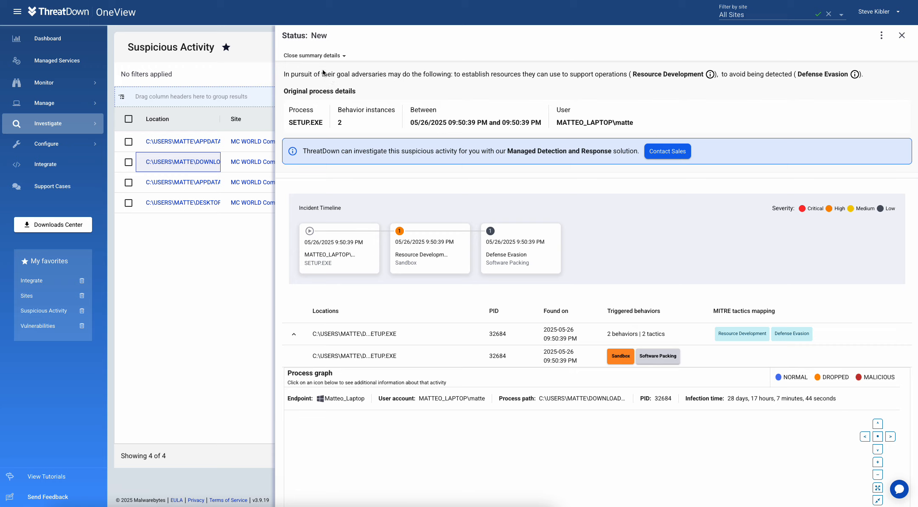
pyautogui.moveTo(312, 75); pyautogui.dragTo(520, 74)
pyautogui.click(531, 87)
pyautogui.moveTo(710, 76)
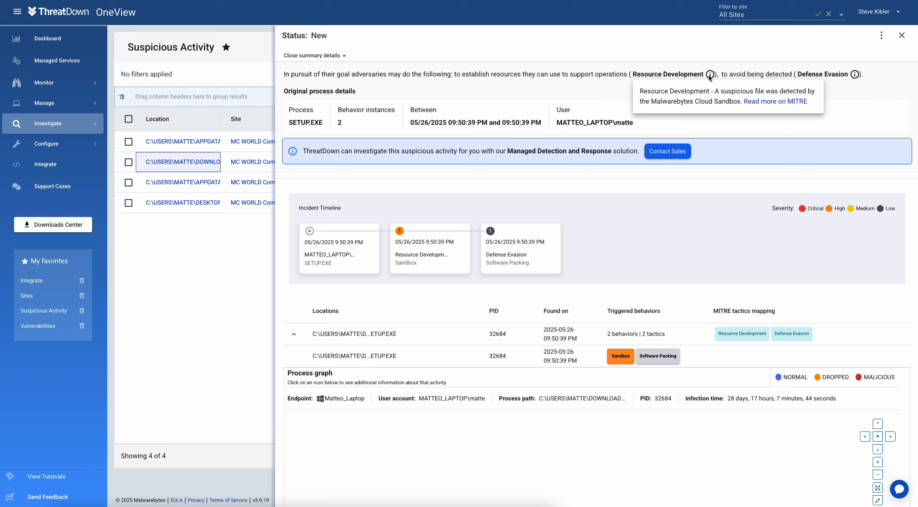
pyautogui.click(761, 101)
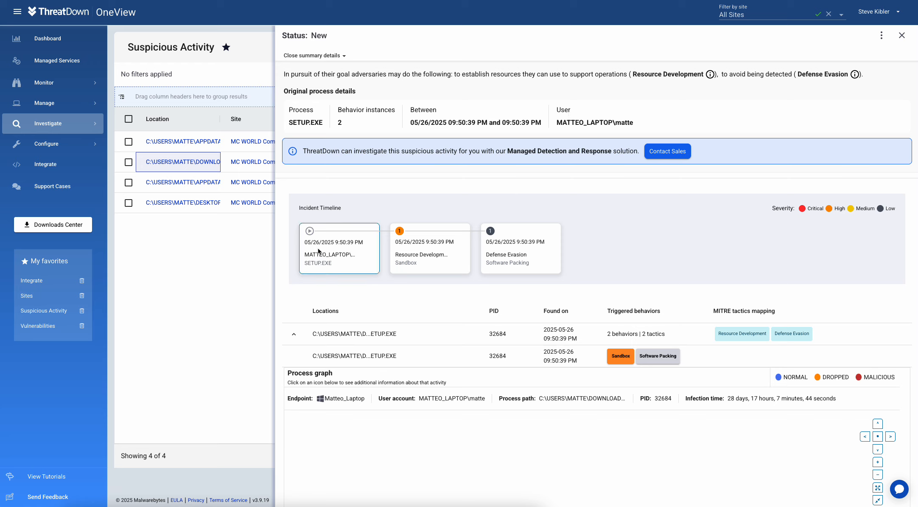
pyautogui.click(420, 252)
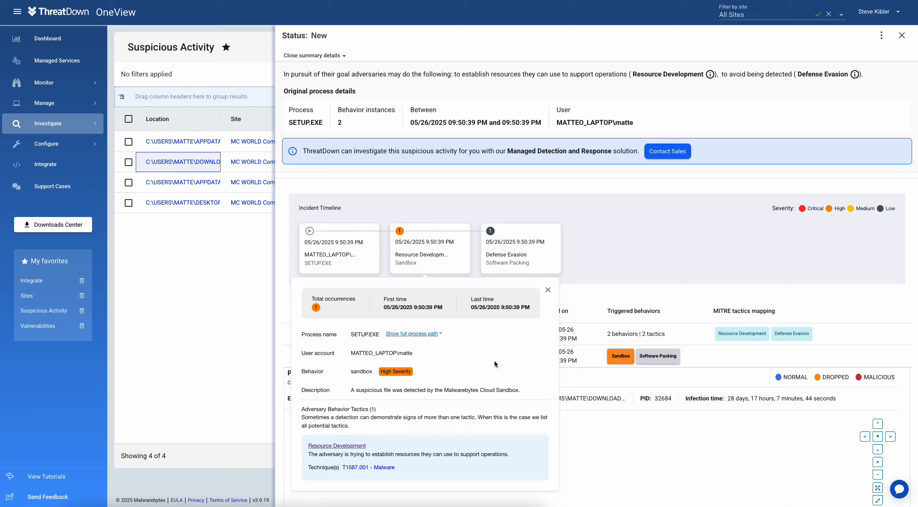
# Step: View the Sandbox and Software Packing rule details for SETUP.EXE
pyautogui.click(637, 248)
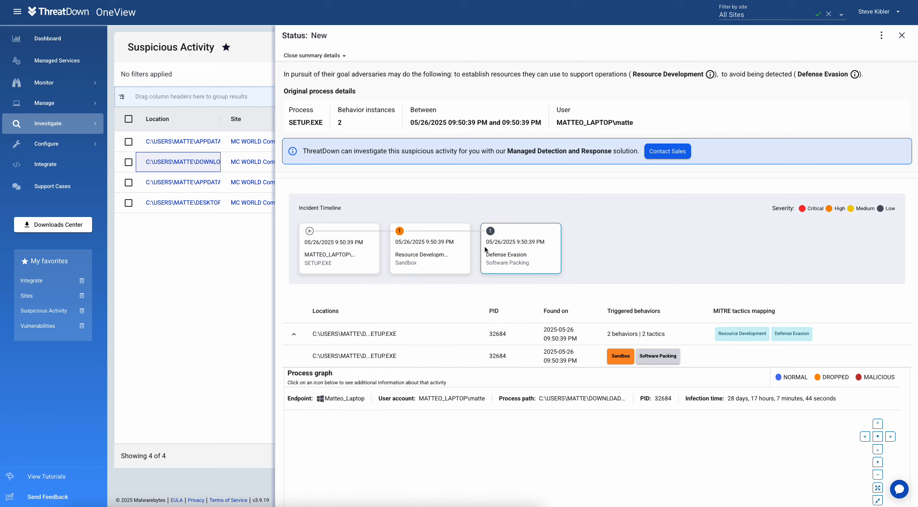
pyautogui.click(616, 355)
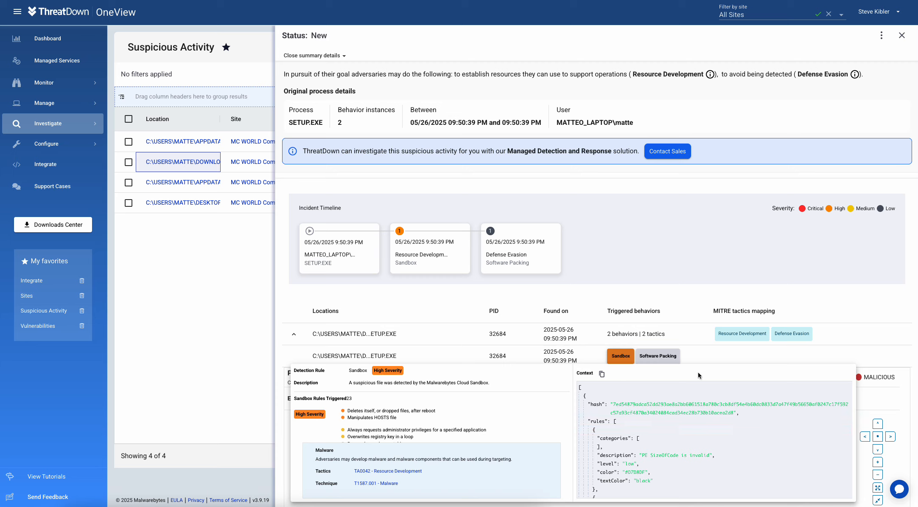
pyautogui.click(661, 358)
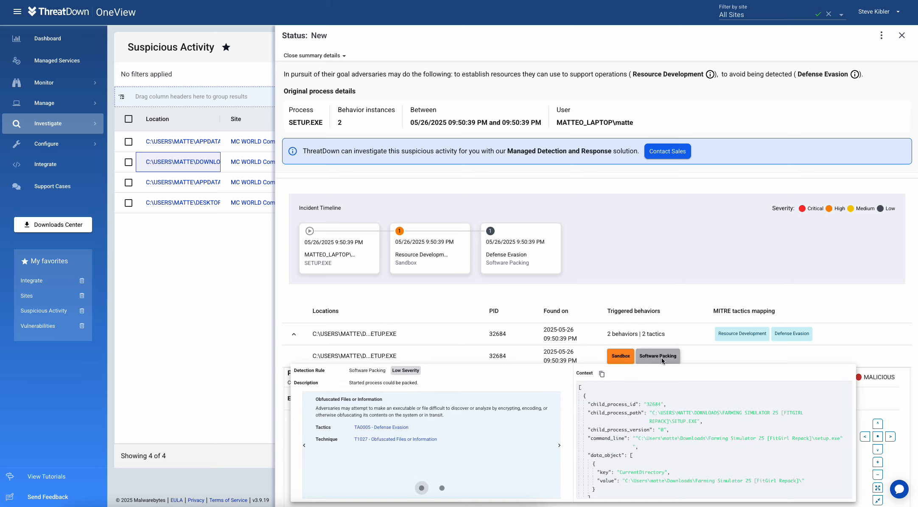
pyautogui.scroll(-2, 702, 432)
pyautogui.scroll(-3, 701, 433)
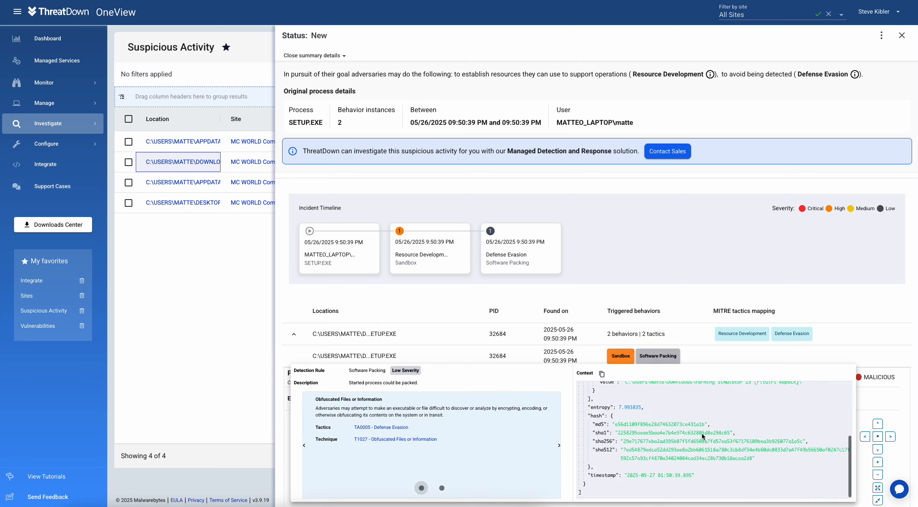
pyautogui.click(672, 254)
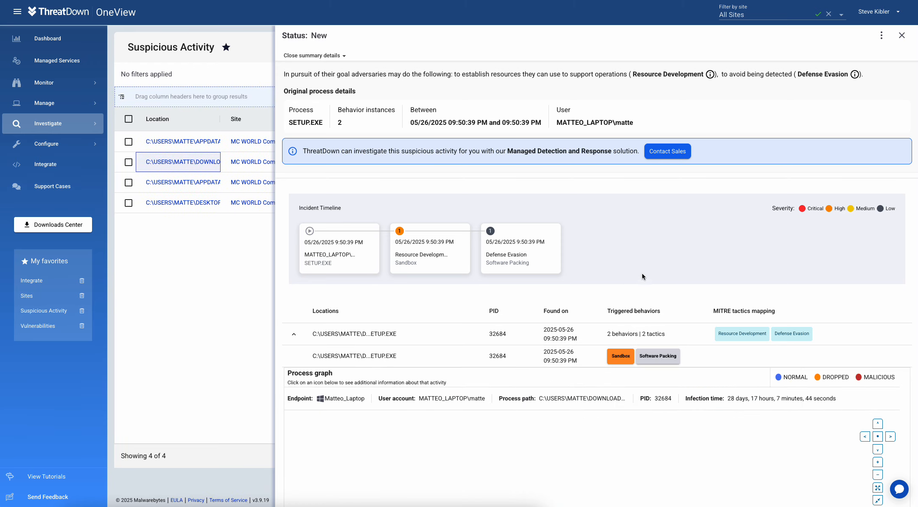
# Step: Show the EXPLORER.EXE and SETUP.EXE node details in the process graph
pyautogui.scroll(-4, 656, 304)
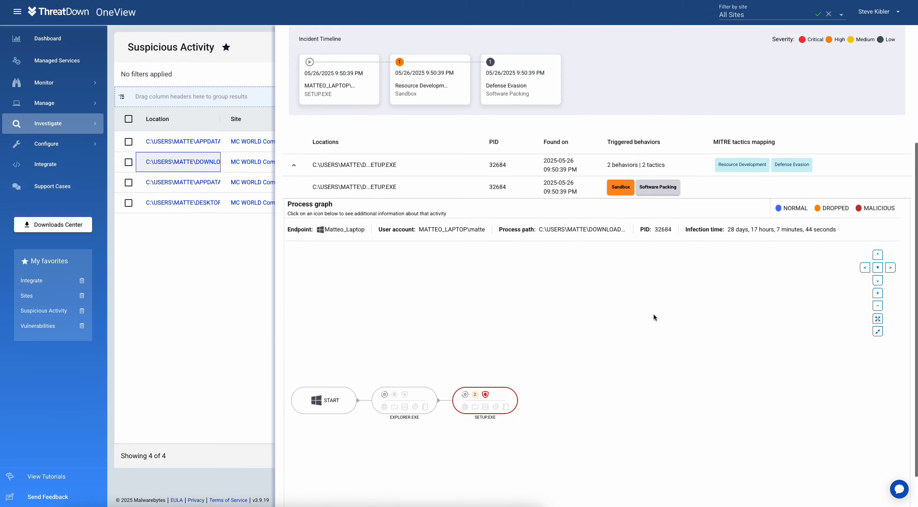
pyautogui.click(408, 404)
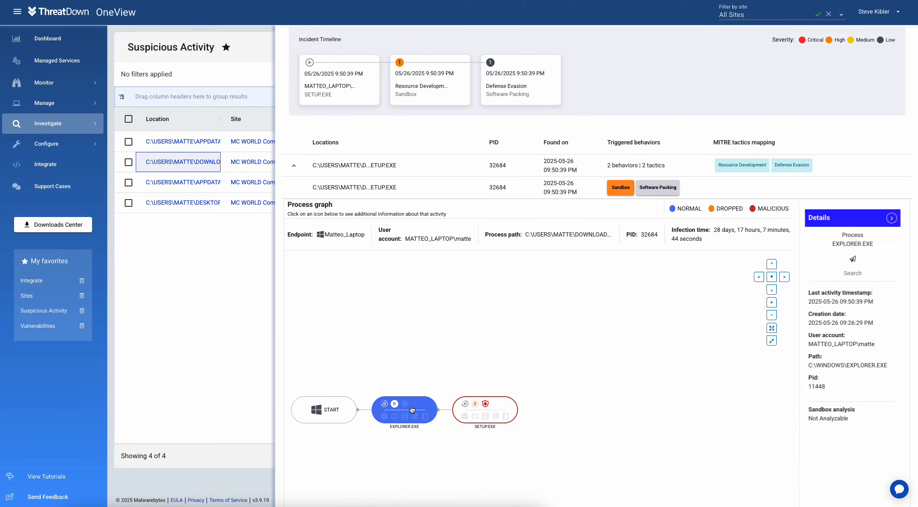
pyautogui.click(505, 407)
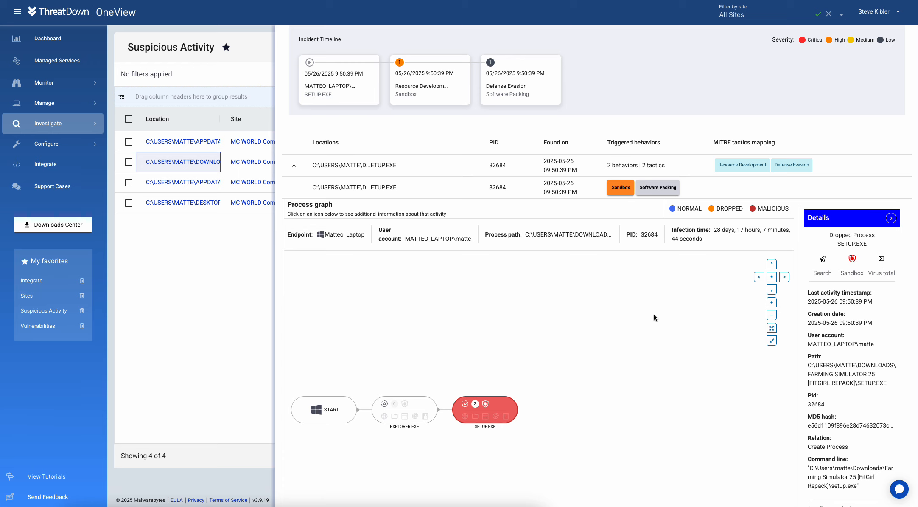
# Step: Remediate SETUP.EXE from the detail panel's action menu, confirming with Yes
pyautogui.scroll(4, 656, 316)
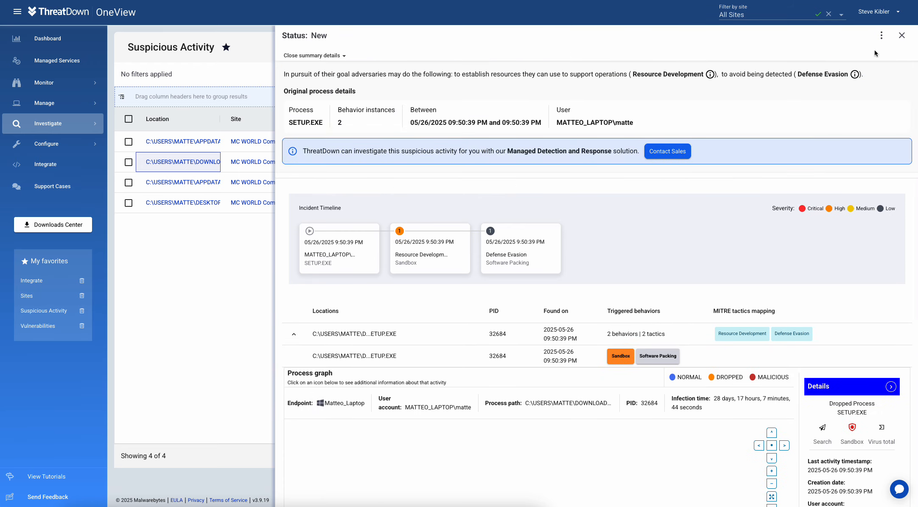
pyautogui.scroll(-1, 876, 44)
pyautogui.scroll(1, 881, 42)
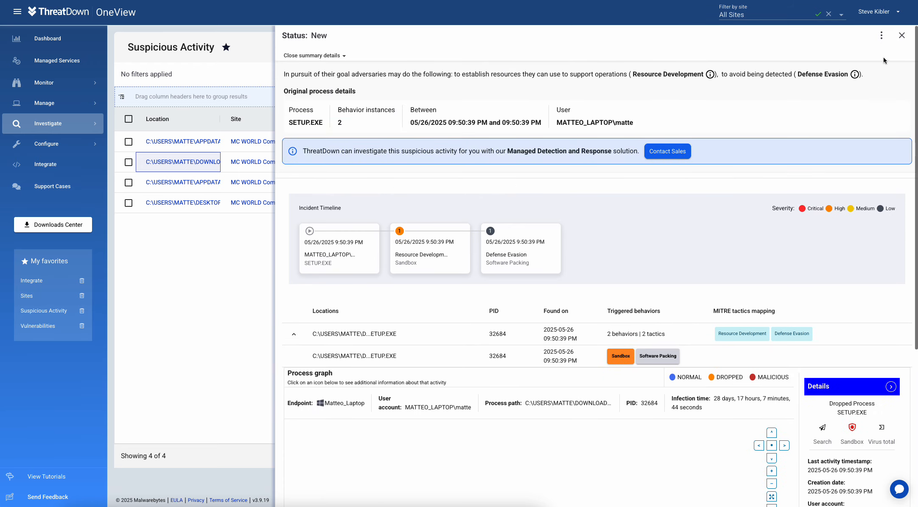
pyautogui.click(882, 39)
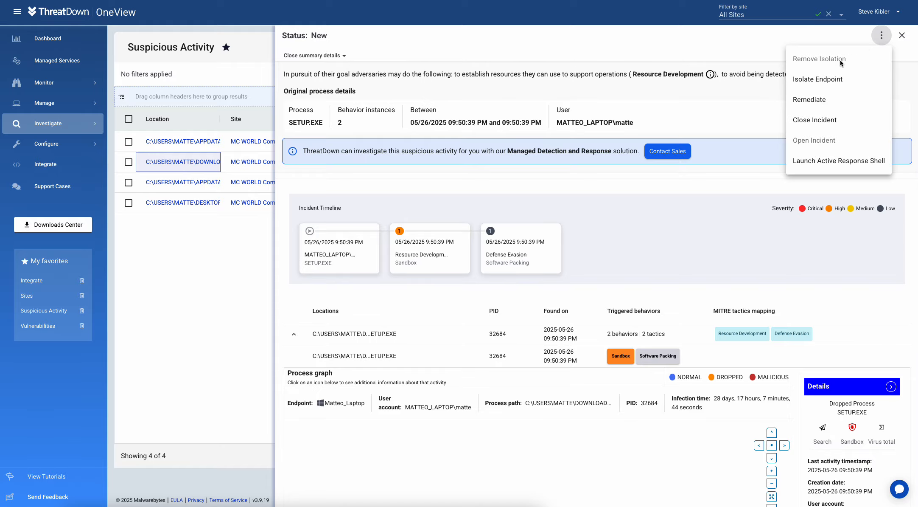
pyautogui.click(809, 99)
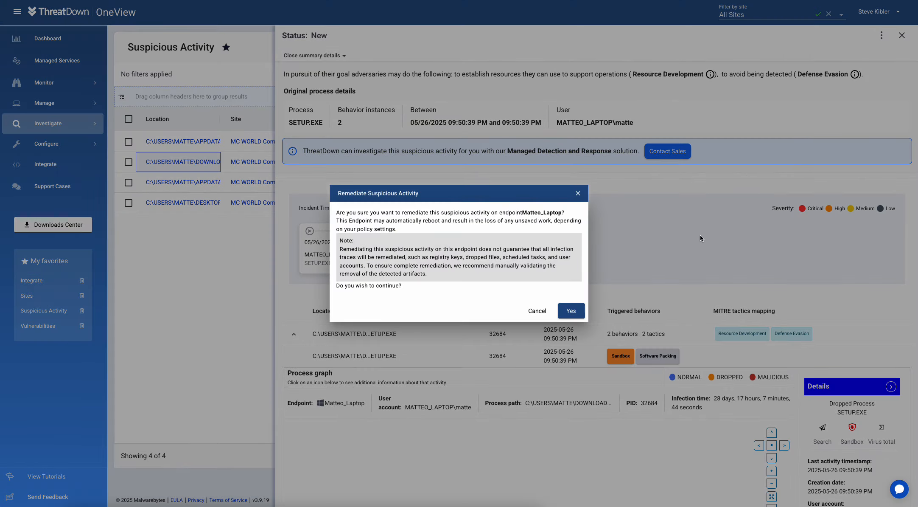
pyautogui.click(576, 314)
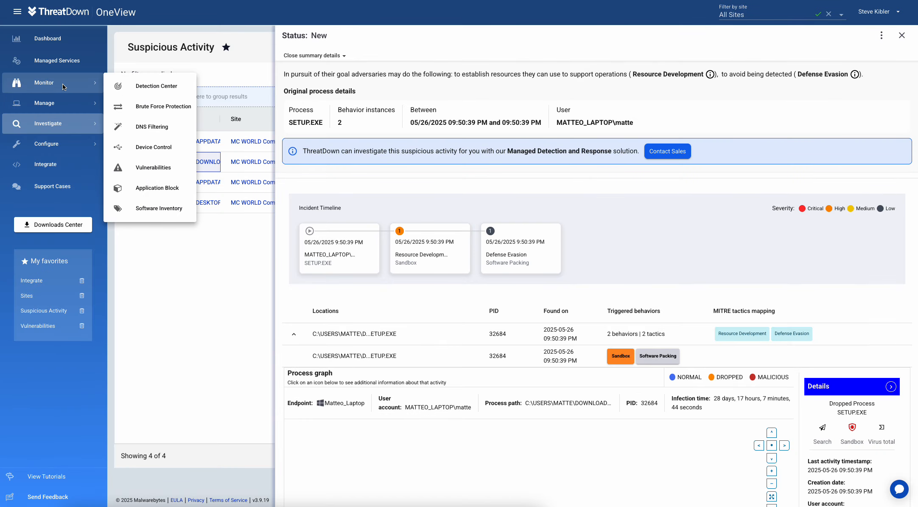
# Step: Open Monitor > Application Block and show its Rules list of 7 rules, including Torrent and Firefox Block
pyautogui.moveTo(54, 108)
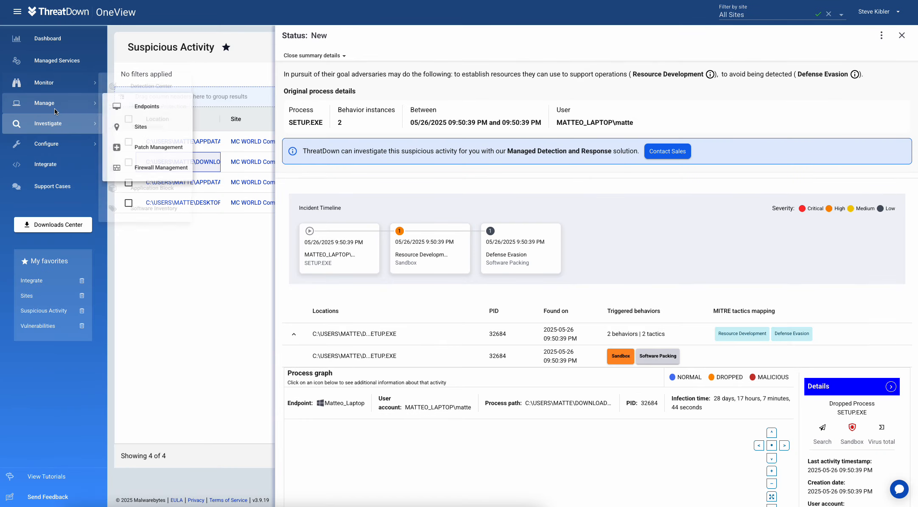
pyautogui.moveTo(54, 79)
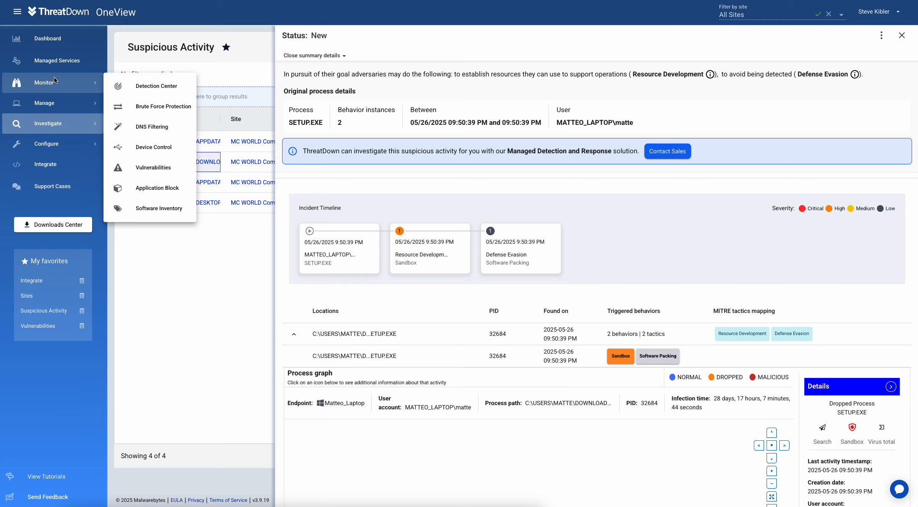
pyautogui.click(154, 186)
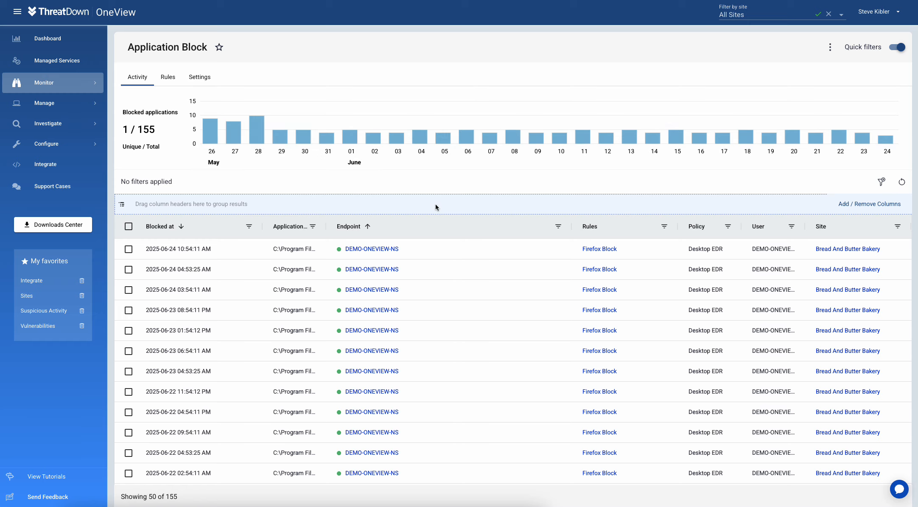
pyautogui.click(167, 76)
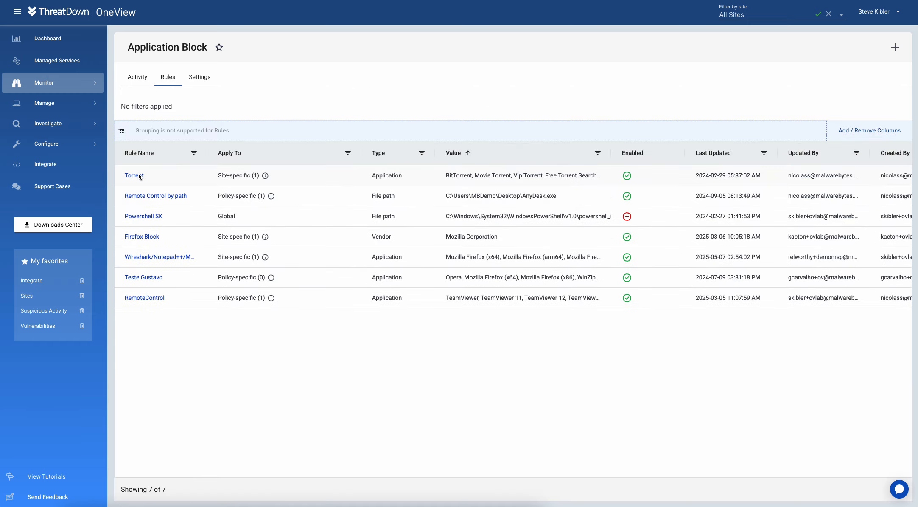
pyautogui.click(895, 47)
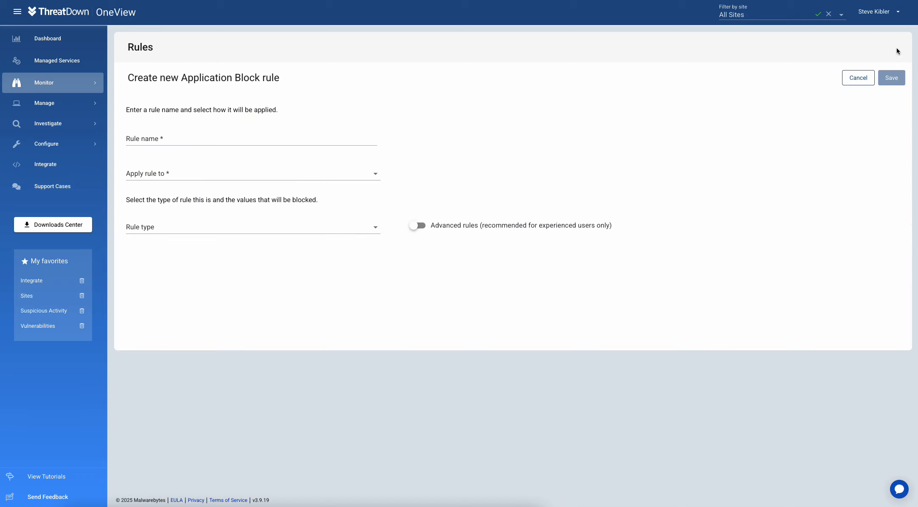
pyautogui.click(193, 134)
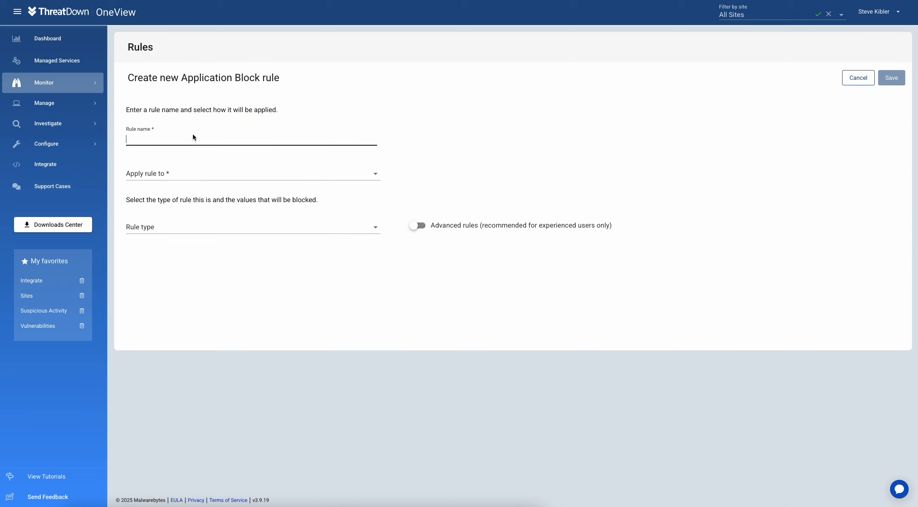
pyautogui.write('xyz')
pyautogui.click(189, 173)
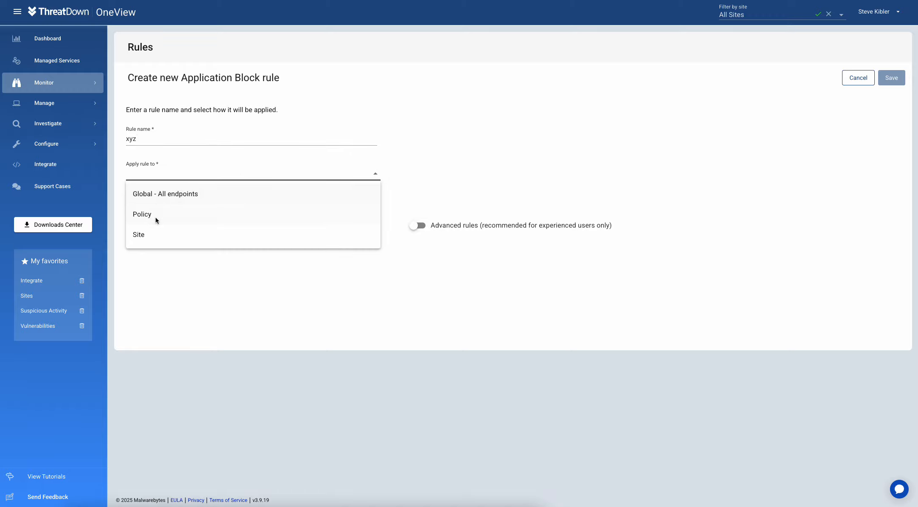
pyautogui.click(154, 193)
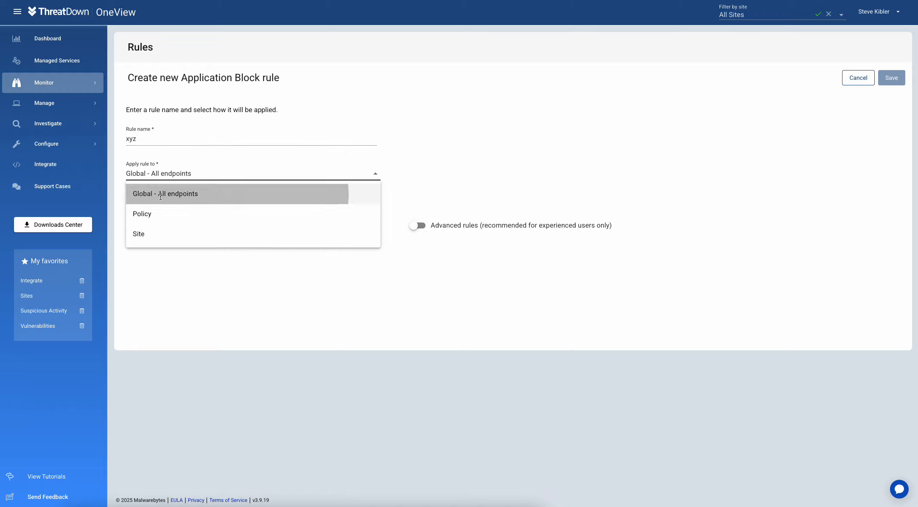
pyautogui.click(151, 225)
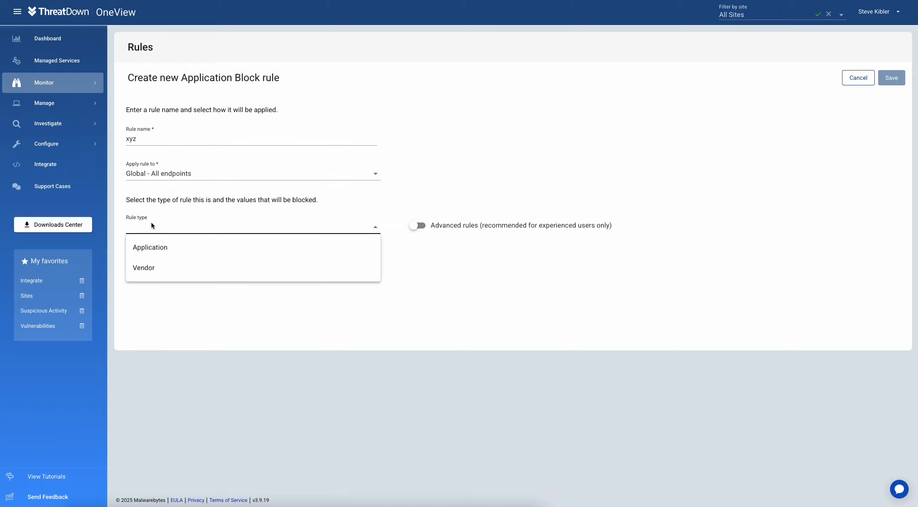
pyautogui.click(153, 246)
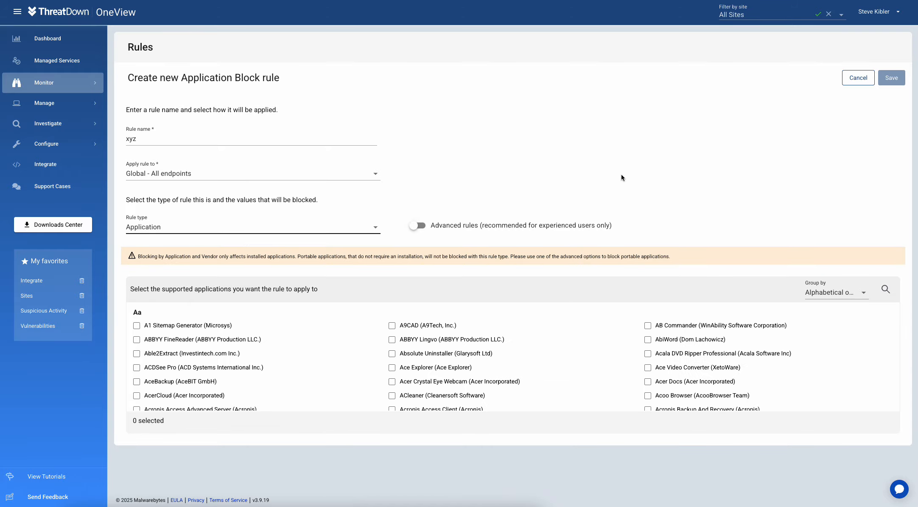
pyautogui.scroll(-3, 559, 341)
pyautogui.scroll(-3, 559, 342)
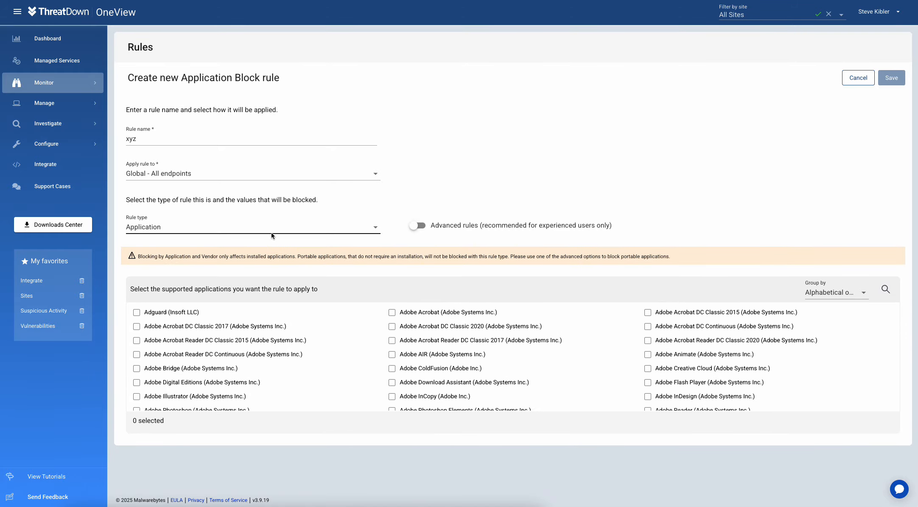
pyautogui.click(185, 229)
pyautogui.click(159, 266)
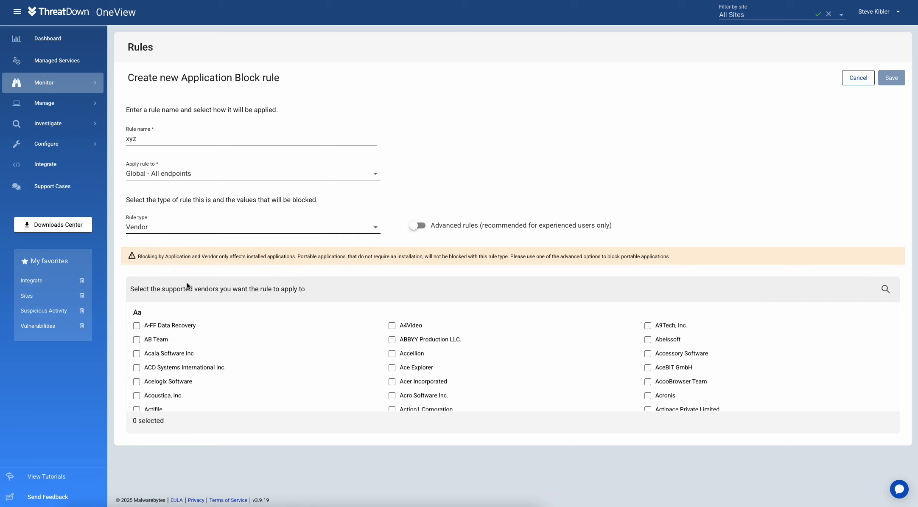
pyautogui.click(136, 340)
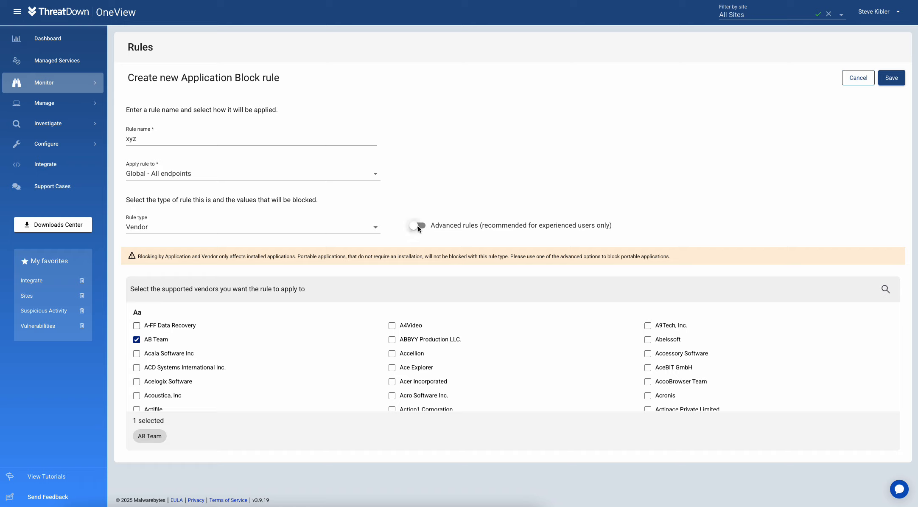
pyautogui.click(205, 224)
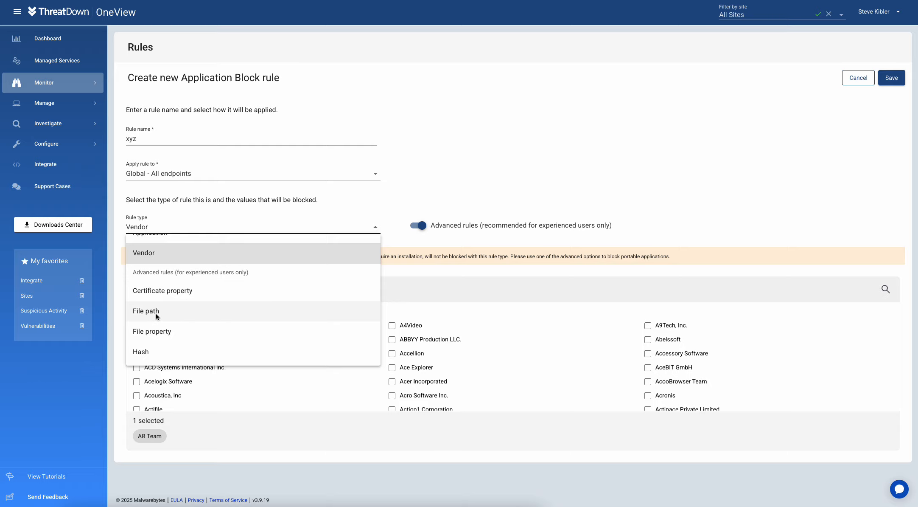
pyautogui.click(351, 256)
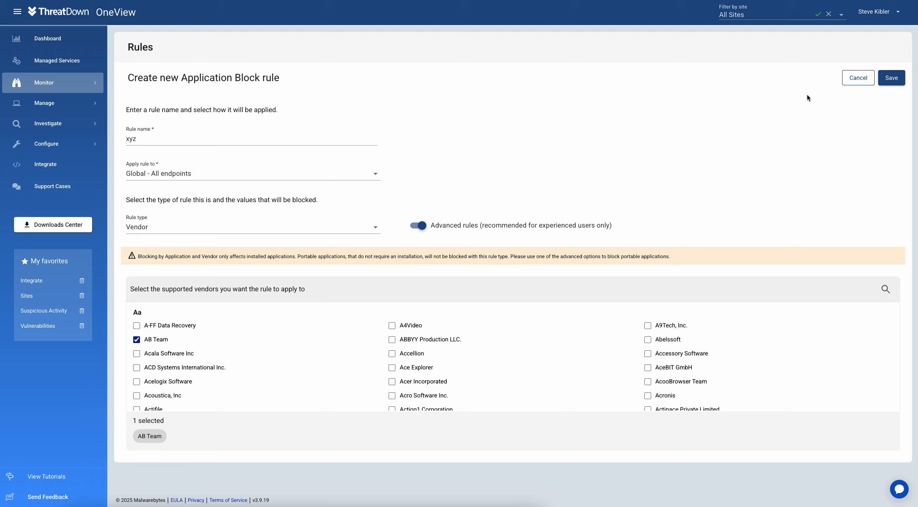
pyautogui.click(856, 82)
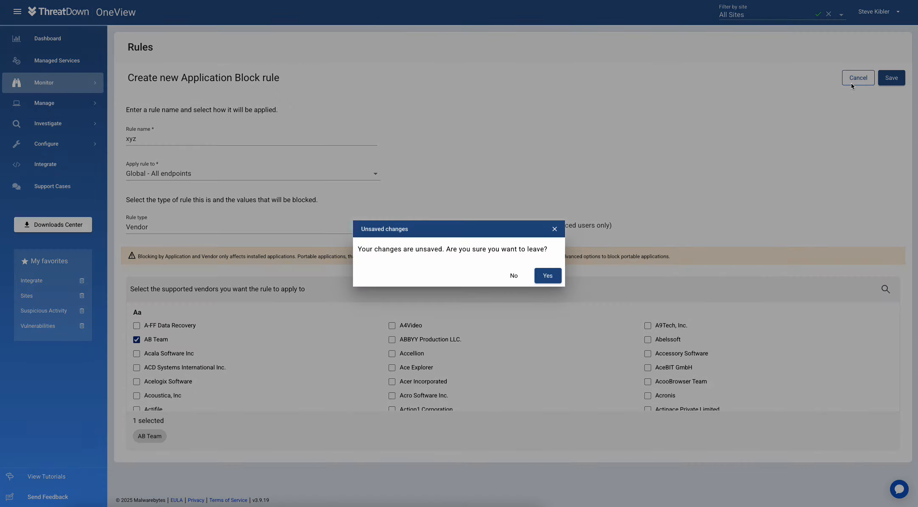
pyautogui.click(554, 278)
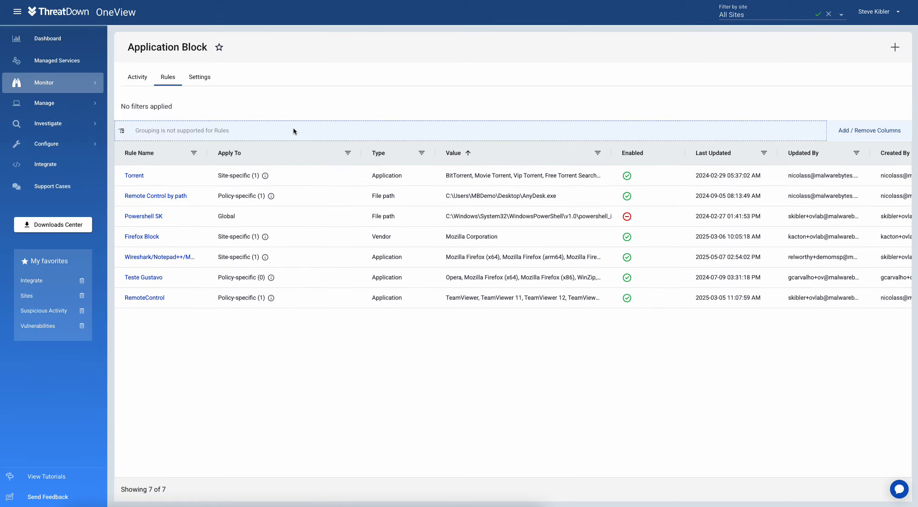
# Step: Review the custom block message settings, then switch to the Monitor > DNS Filtering overview
pyautogui.click(200, 79)
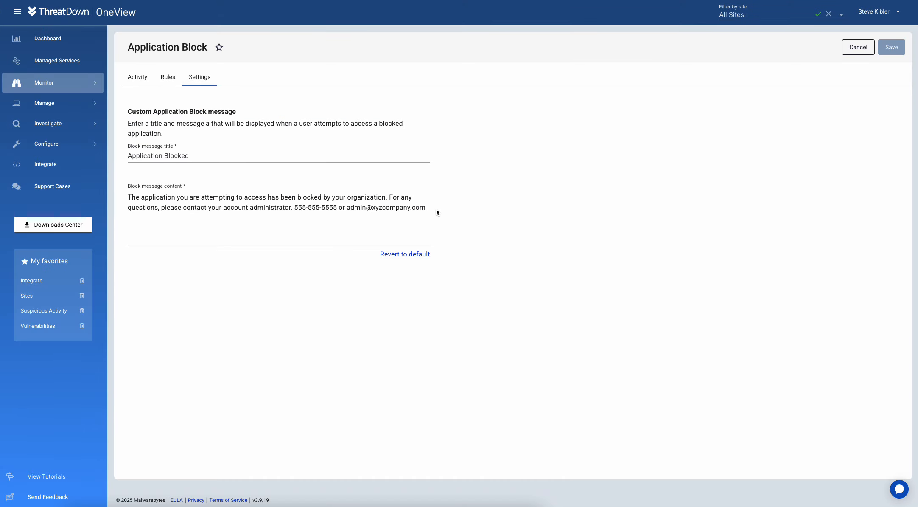
pyautogui.moveTo(52, 86)
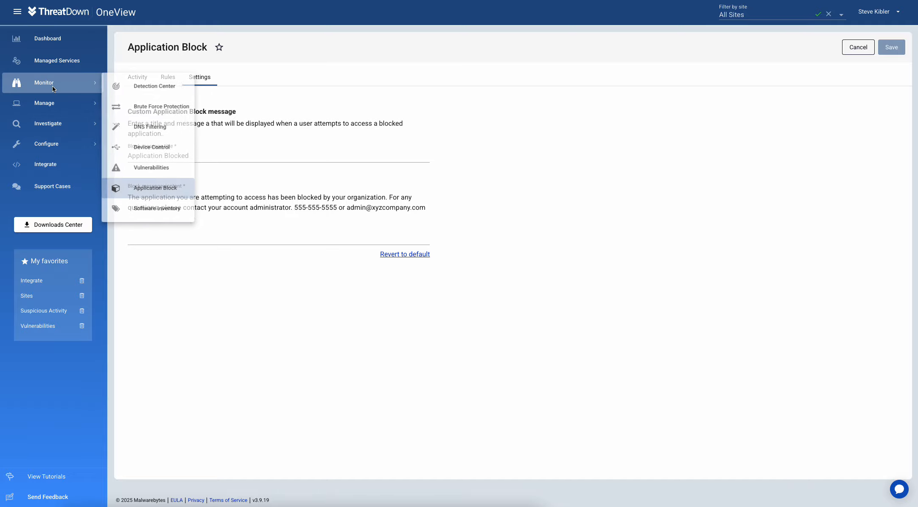
pyautogui.click(157, 127)
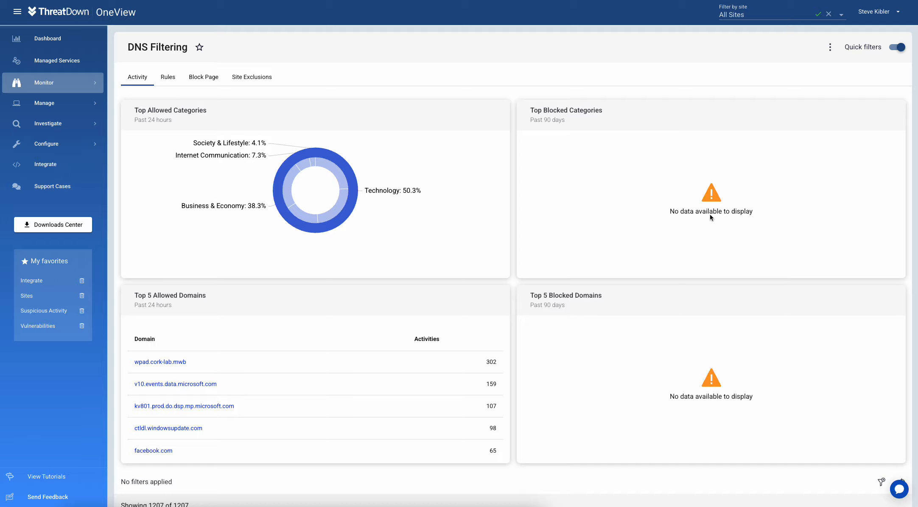
# Step: On the DNS Filtering Rules tab, start a new DNS rule named XYZ
pyautogui.click(163, 79)
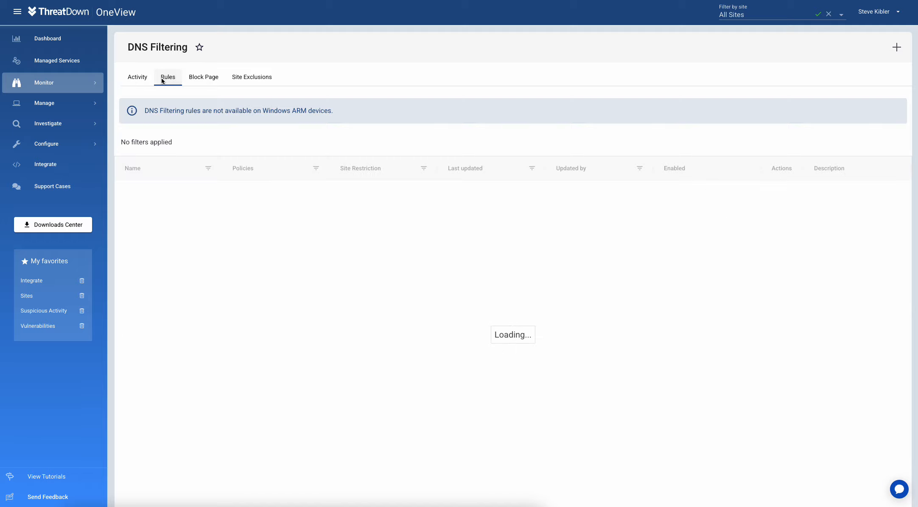
pyautogui.click(897, 47)
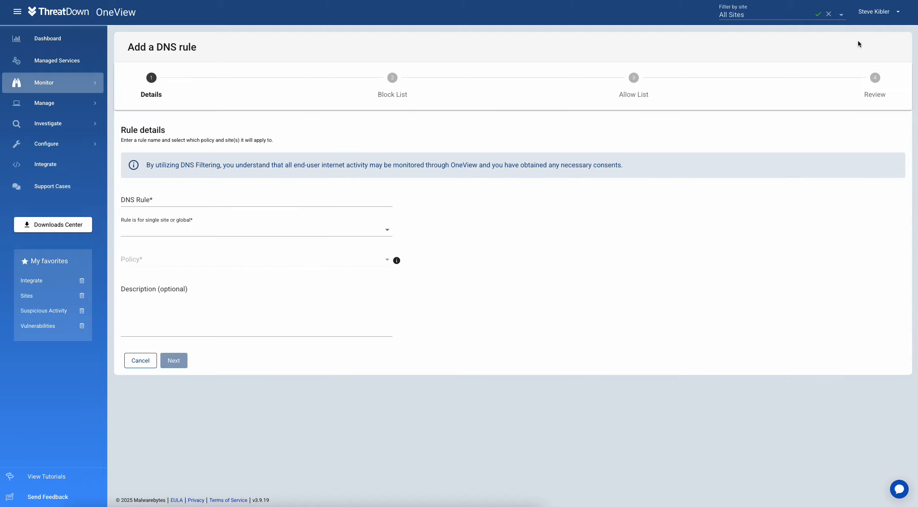
pyautogui.click(154, 202)
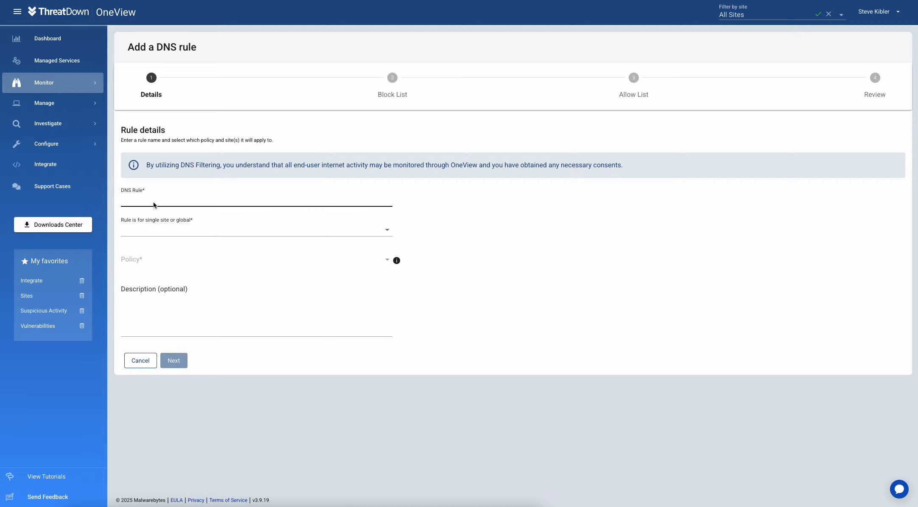
pyautogui.write('XYZ')
# Step: Scope rule XYZ to Global (All Sites) with the Desktop IR policy and advance to Block List
pyautogui.click(148, 234)
pyautogui.click(148, 248)
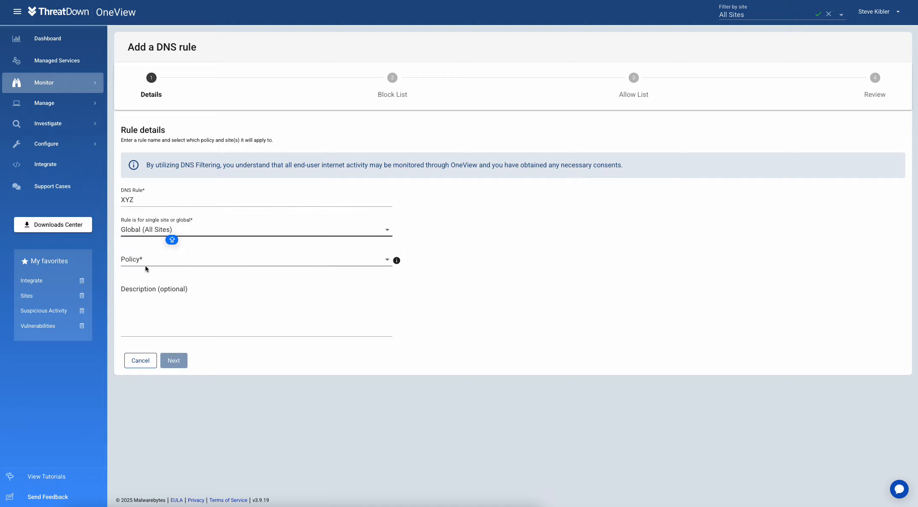
pyautogui.click(145, 263)
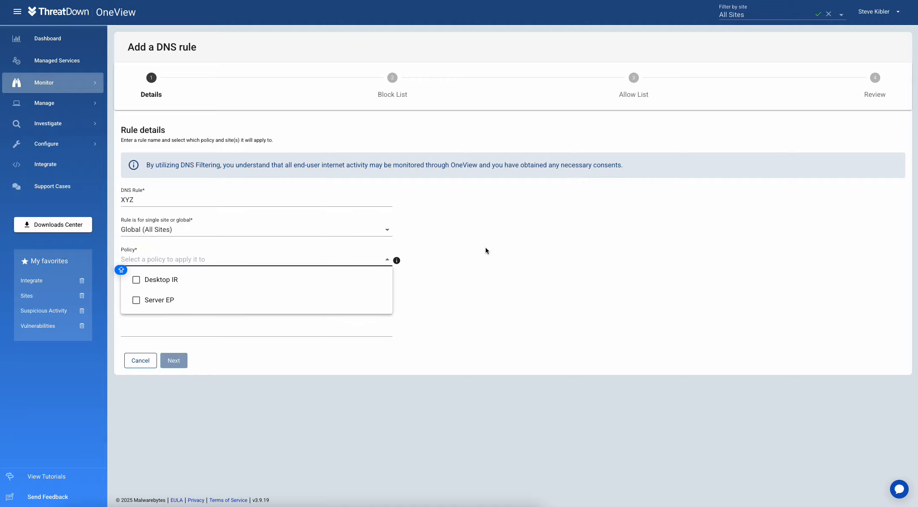
pyautogui.click(486, 250)
pyautogui.click(165, 255)
pyautogui.click(136, 280)
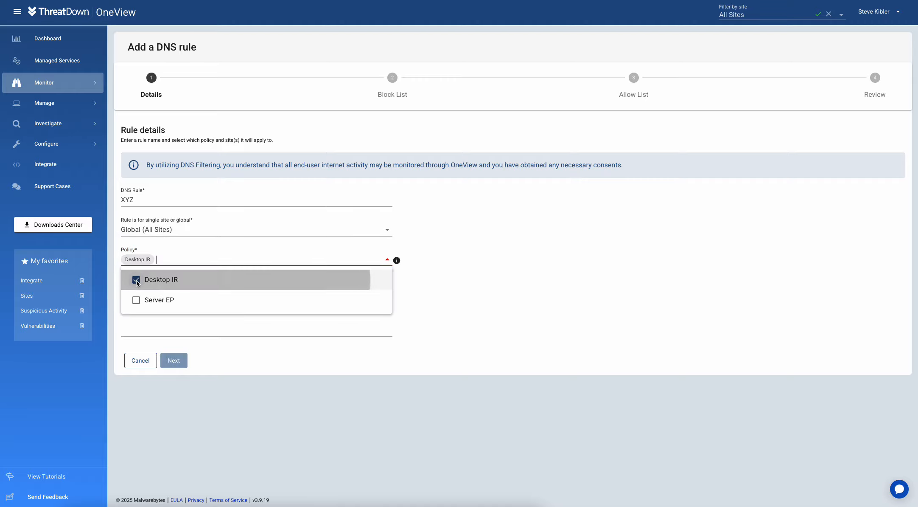
pyautogui.click(505, 254)
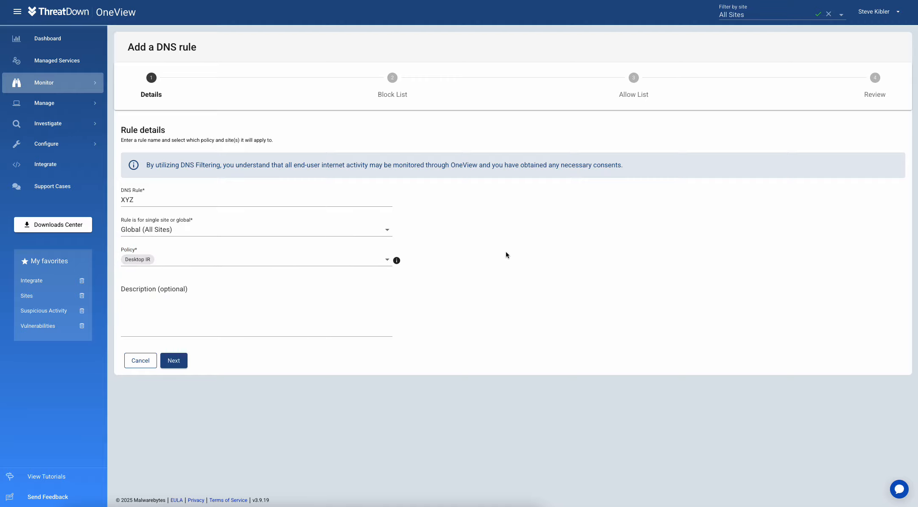
pyautogui.click(183, 359)
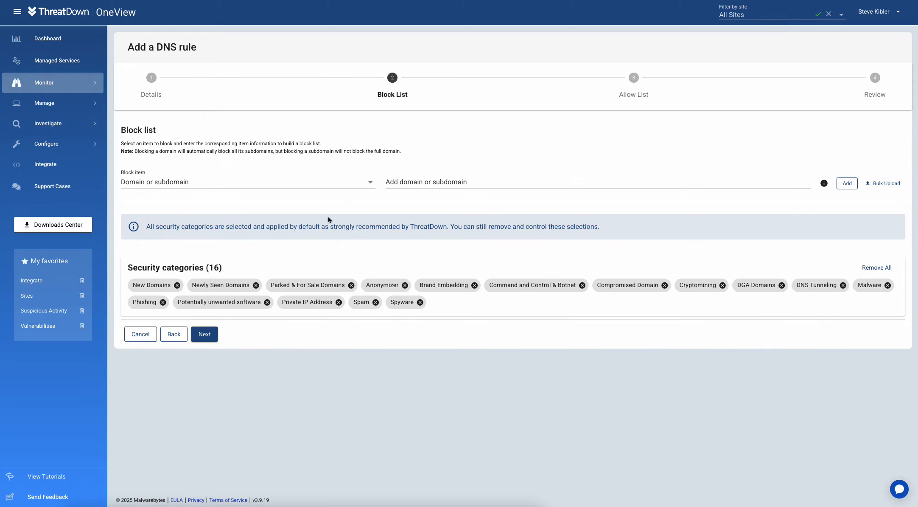
# Step: Try Top level domain and Security categories as block item, then settle on Content categories and browse its list
pyautogui.click(417, 187)
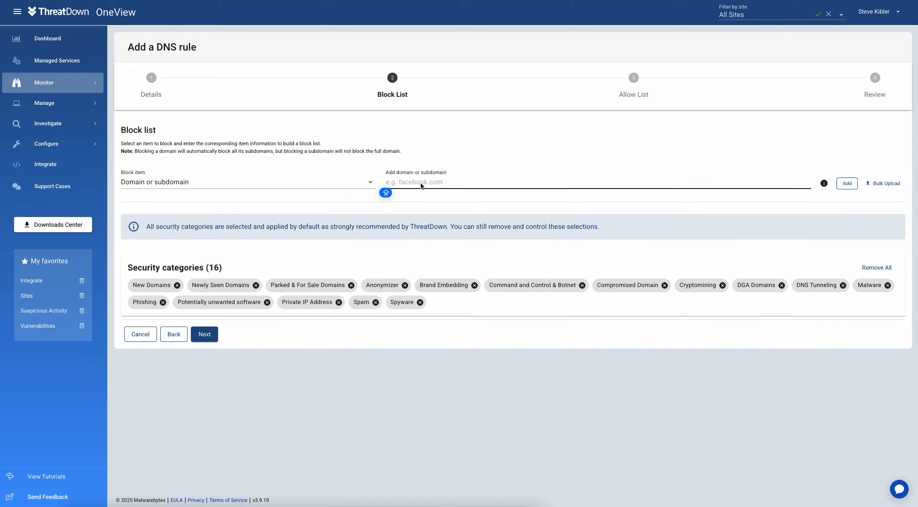
pyautogui.click(189, 186)
pyautogui.click(159, 222)
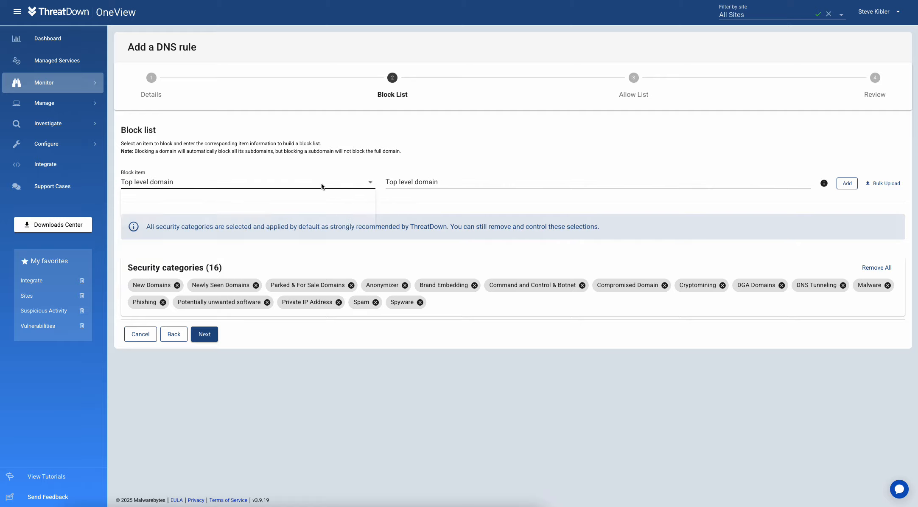
pyautogui.click(204, 183)
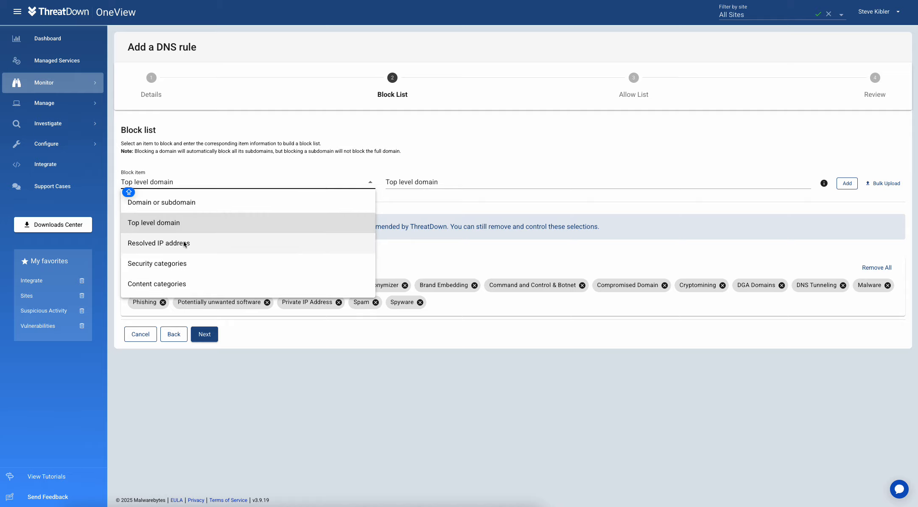
pyautogui.click(182, 264)
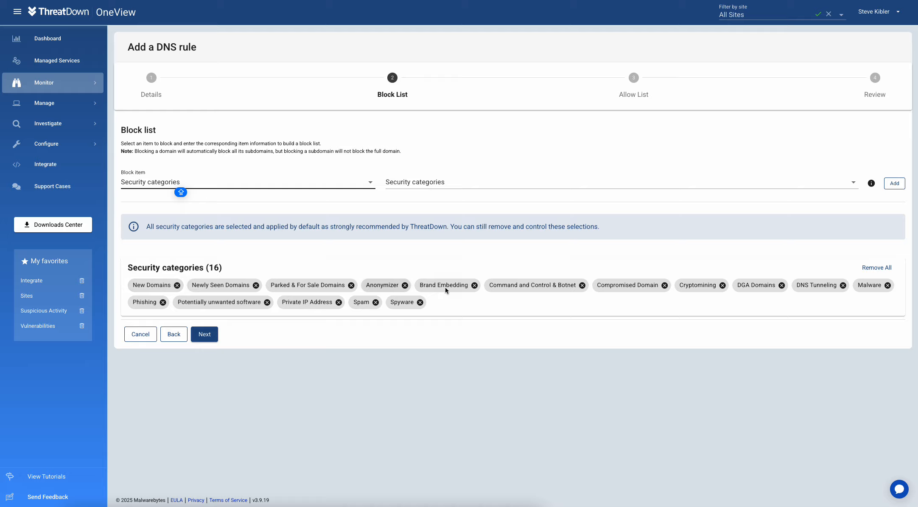
pyautogui.click(198, 187)
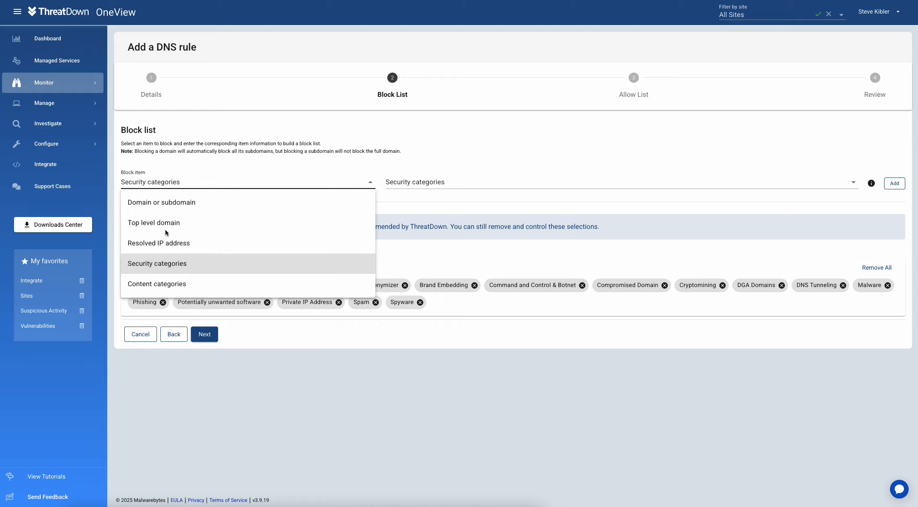
pyautogui.click(164, 284)
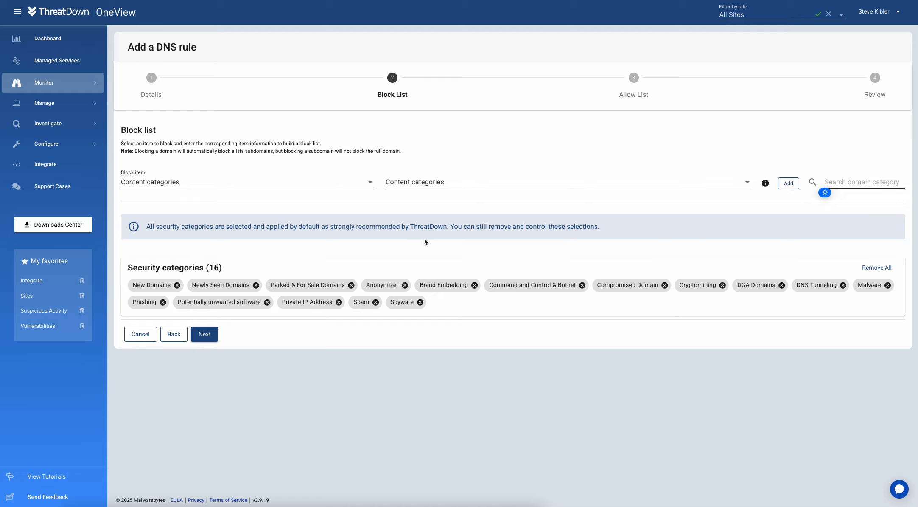
pyautogui.click(460, 178)
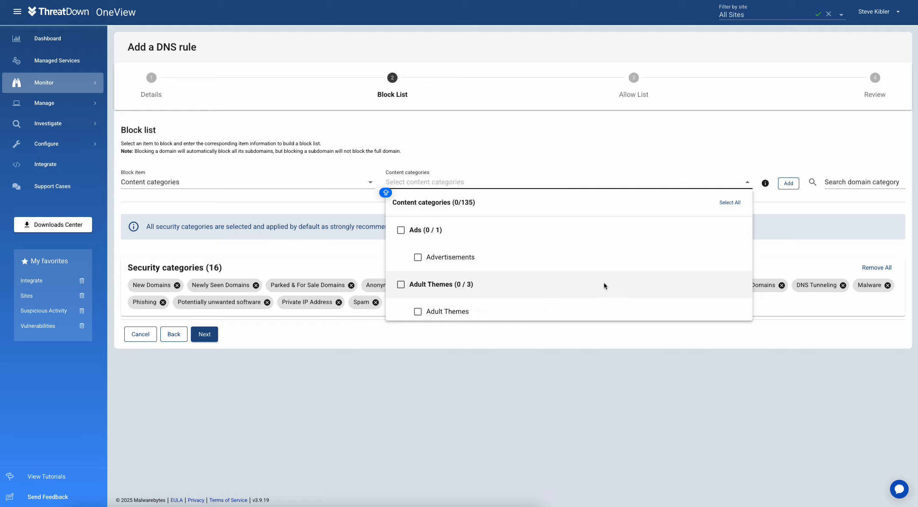
pyautogui.scroll(-2, 604, 281)
pyautogui.click(545, 161)
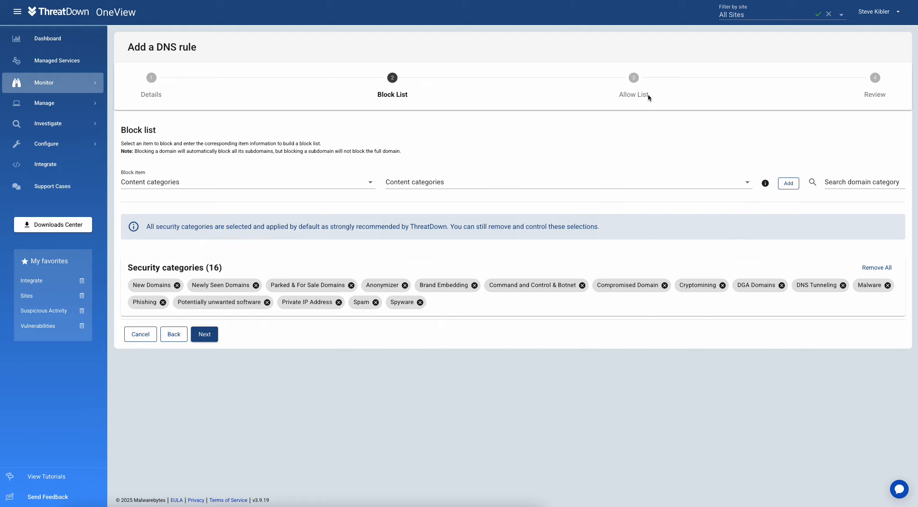
# Step: Pass the Allow List step with no allowed items and reach the Review of rule XYZ
pyautogui.click(207, 334)
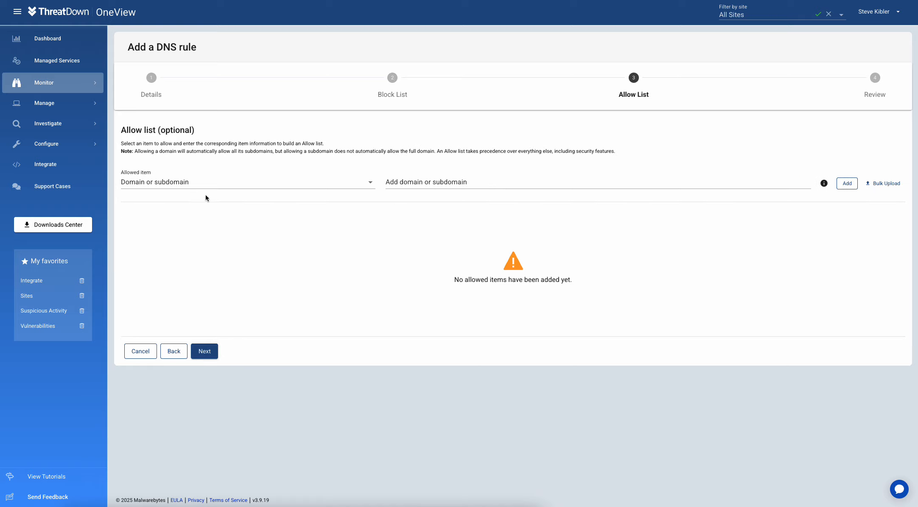
pyautogui.click(192, 184)
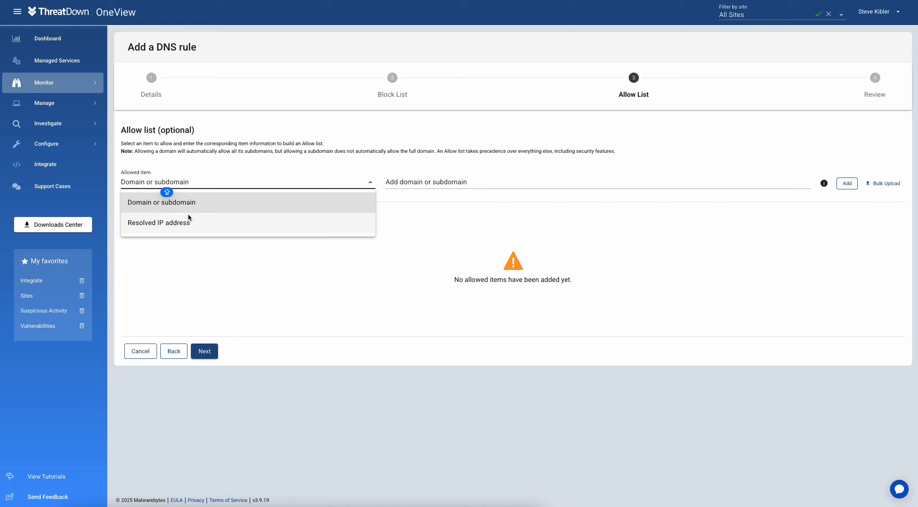
pyautogui.click(592, 154)
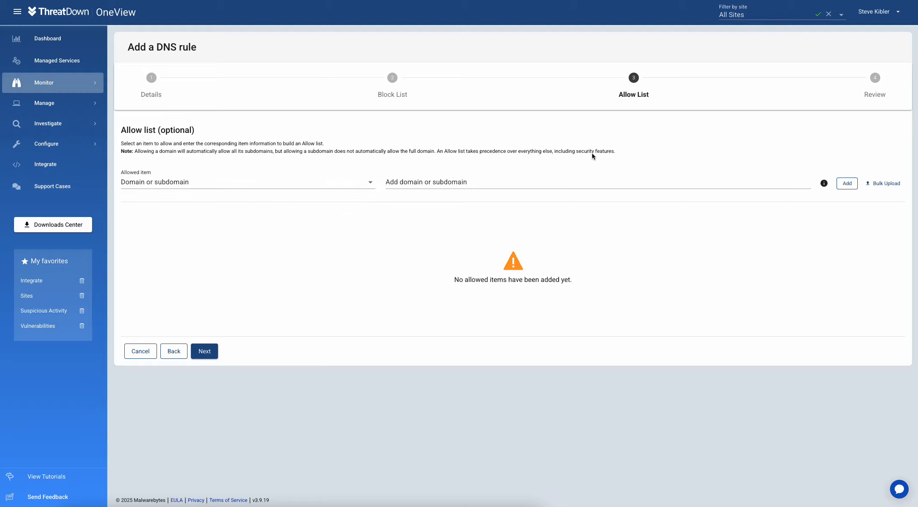
pyautogui.click(210, 357)
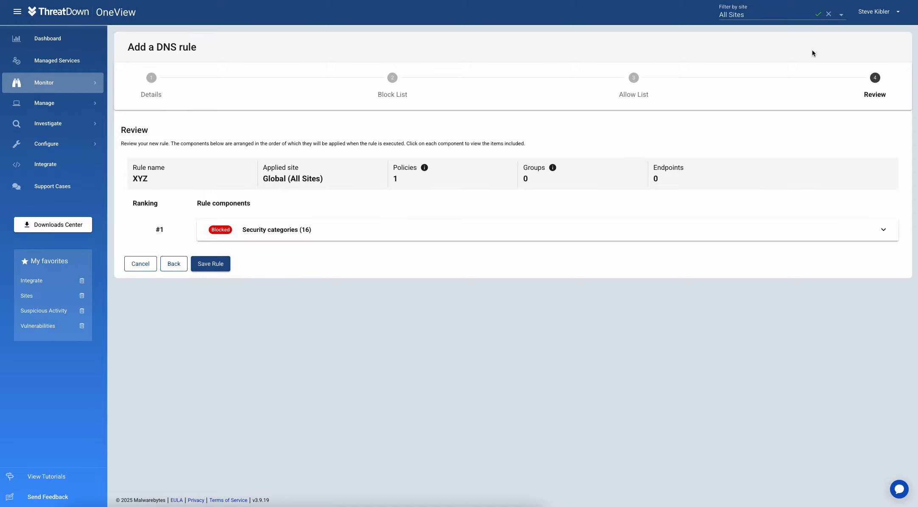
# Step: Cancel rule XYZ without saving and view DNS Filtering's Block Page tab
pyautogui.click(139, 264)
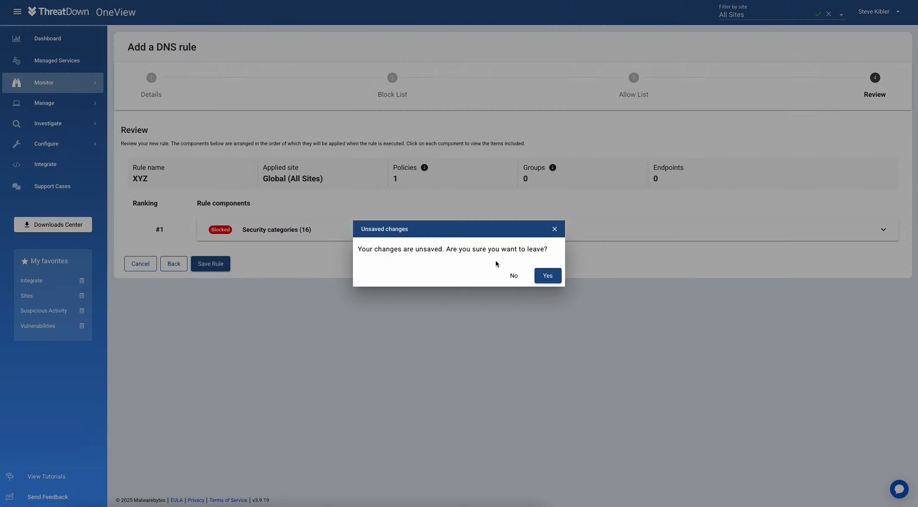
pyautogui.click(548, 275)
pyautogui.click(194, 79)
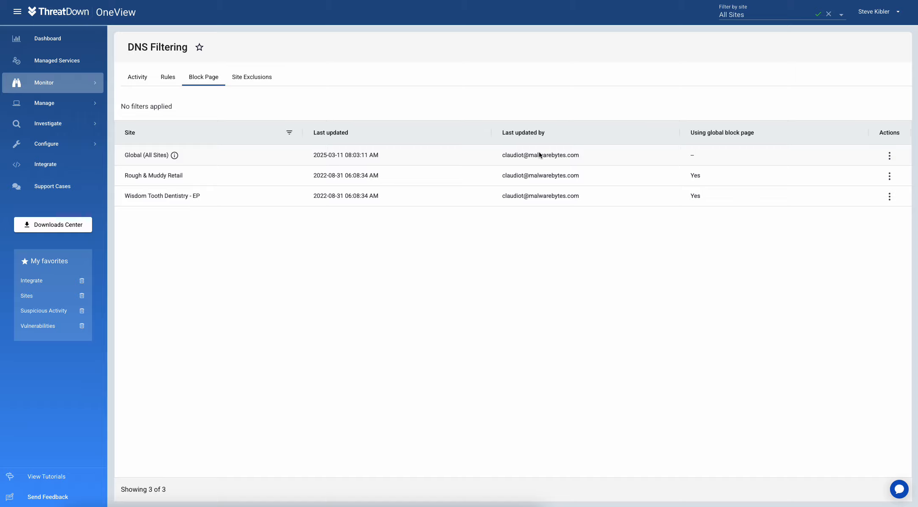
# Step: Browse Firewall Management's Policies and Rules tabs, then open Monitor > Vulnerabilities showing 4911 CVEs
pyautogui.moveTo(72, 105)
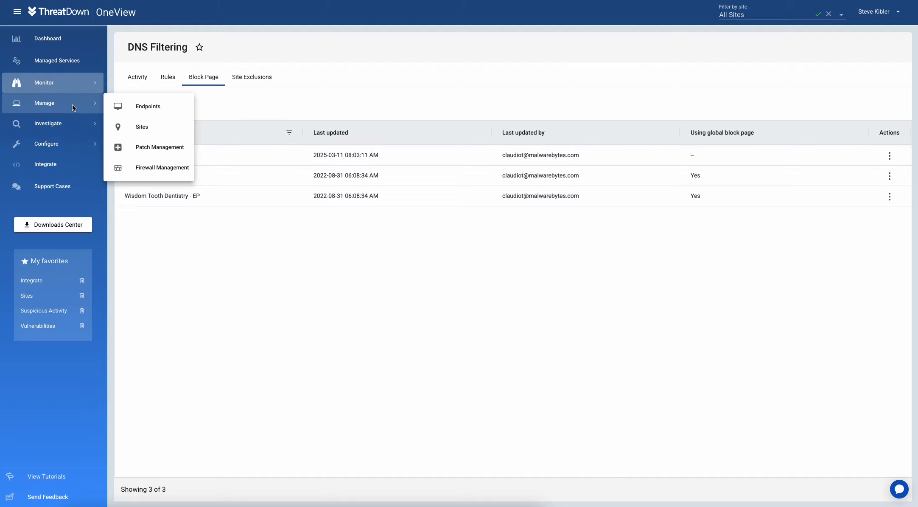
pyautogui.click(154, 166)
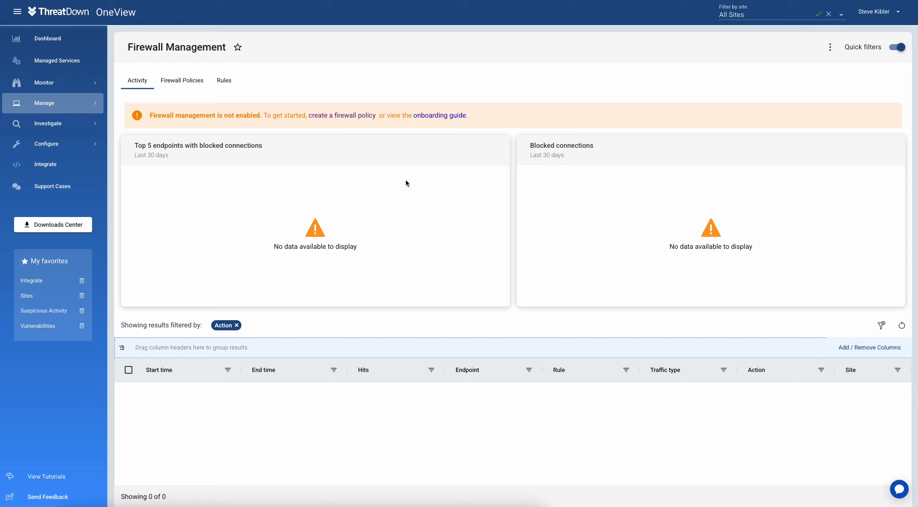
pyautogui.click(174, 81)
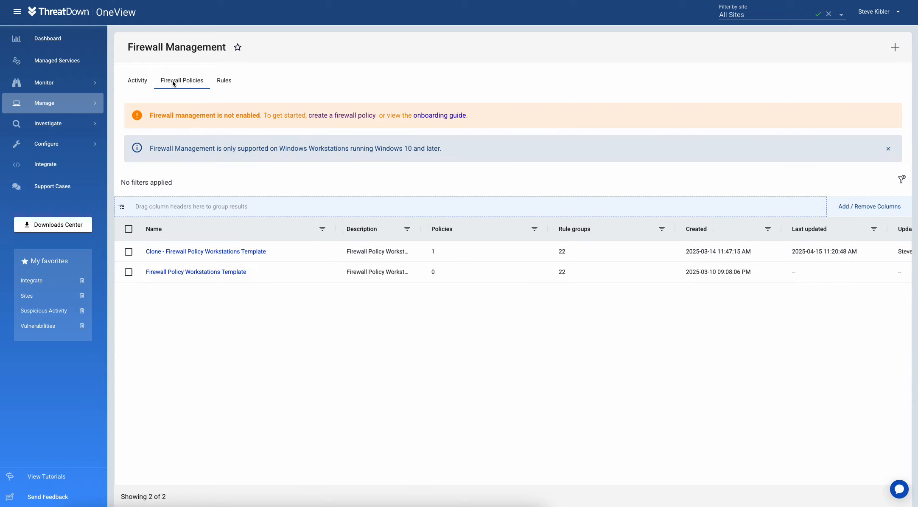
pyautogui.click(231, 81)
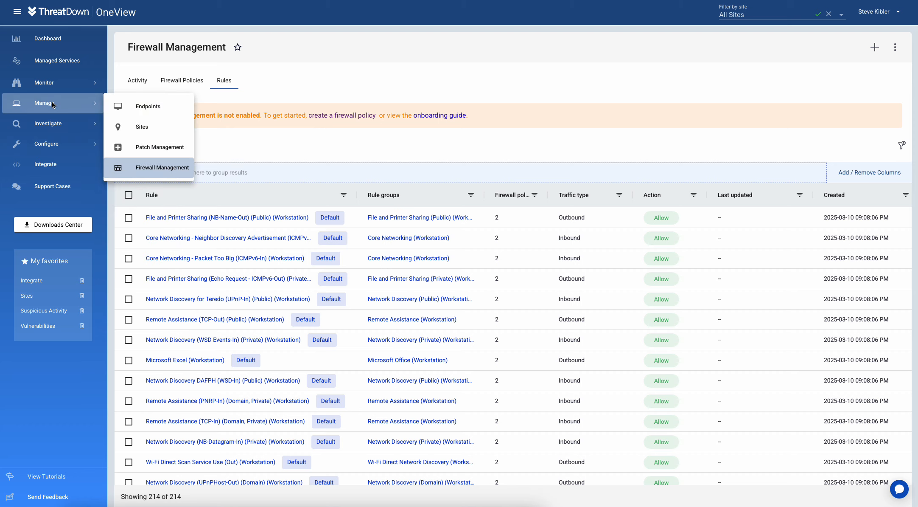
pyautogui.moveTo(42, 84)
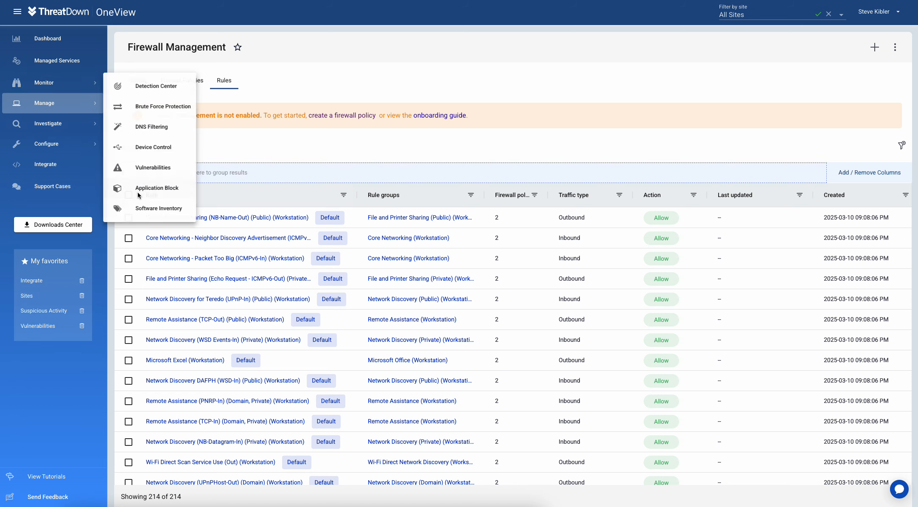
pyautogui.click(154, 167)
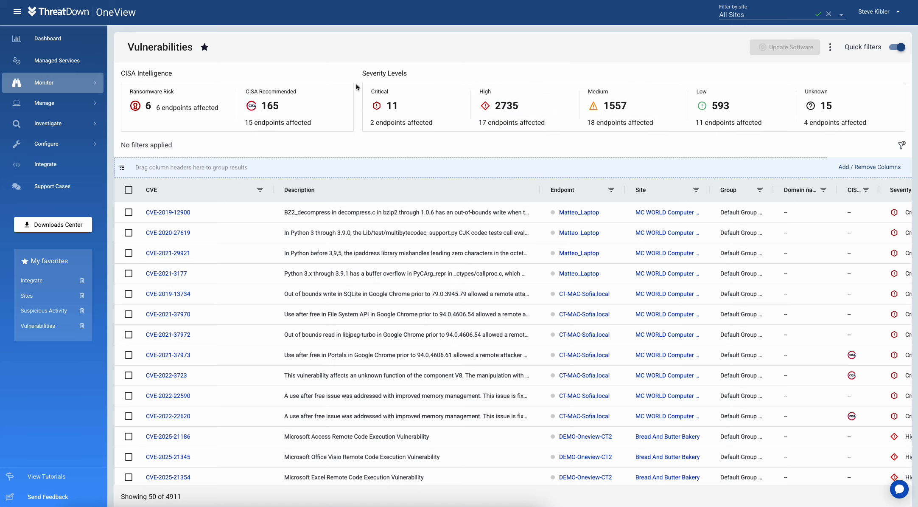
# Step: Filter vulnerabilities to Ransomware Risk and open CVE-2021-38646's details and description
pyautogui.click(157, 94)
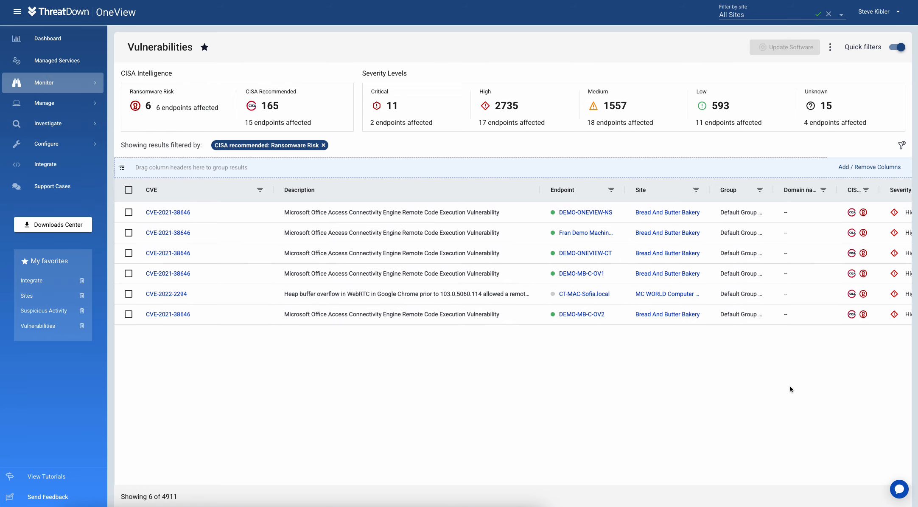
pyautogui.click(171, 212)
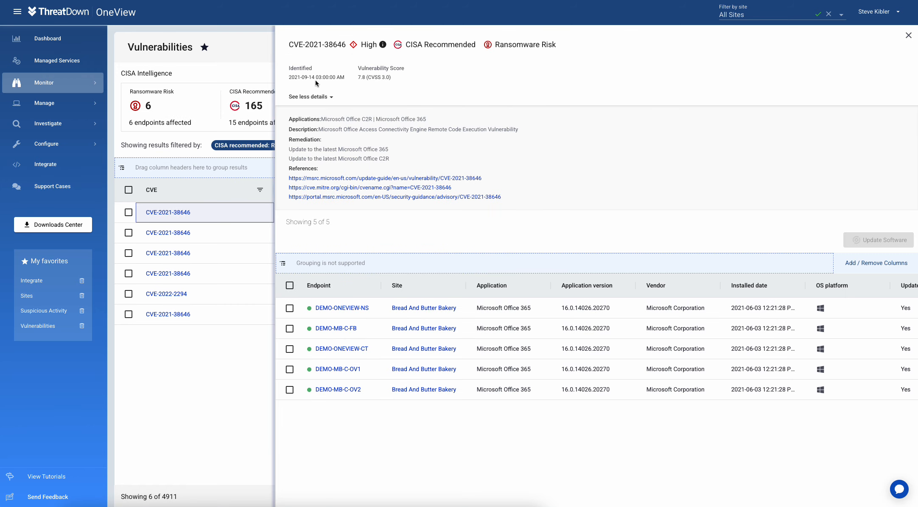
pyautogui.doubleClick(342, 129)
pyautogui.moveTo(474, 126); pyautogui.dragTo(505, 135)
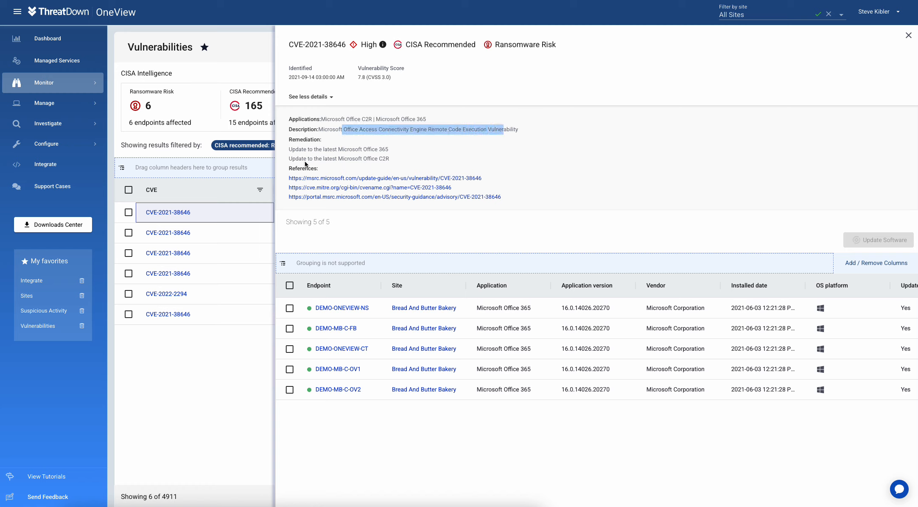
pyautogui.scroll(-1, 389, 152)
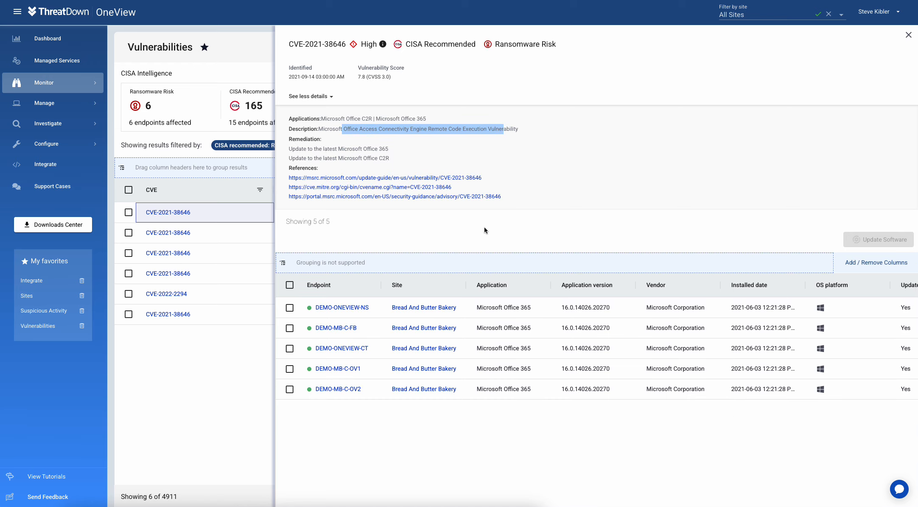
pyautogui.click(466, 232)
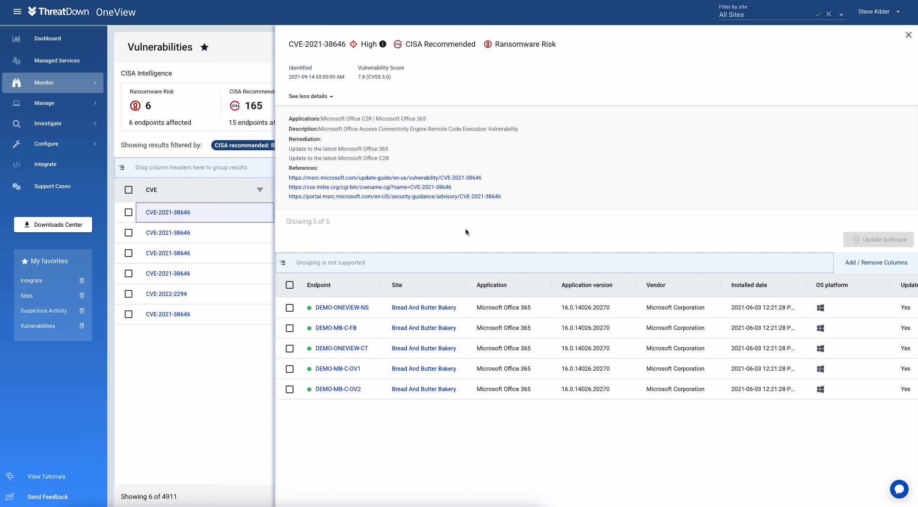
# Step: Select all five affected endpoints and review the Office 365 update, then cancel it
pyautogui.click(290, 285)
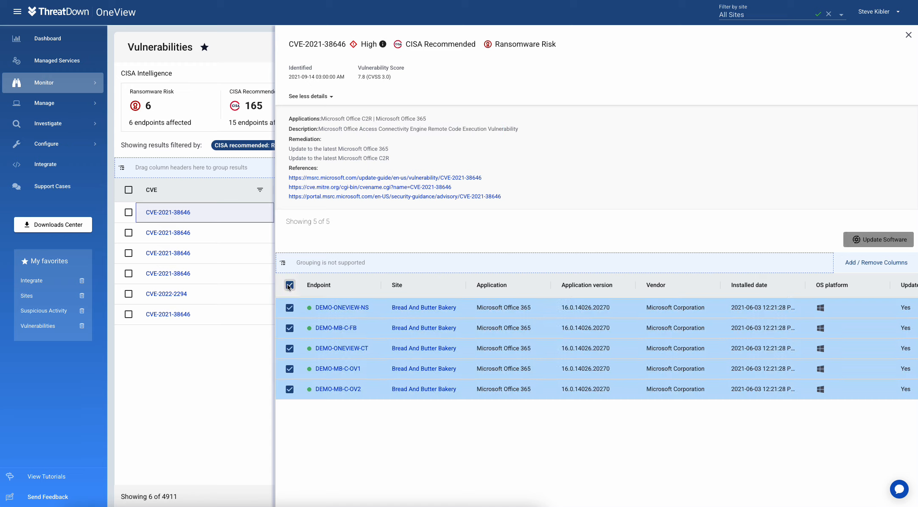
pyautogui.click(877, 241)
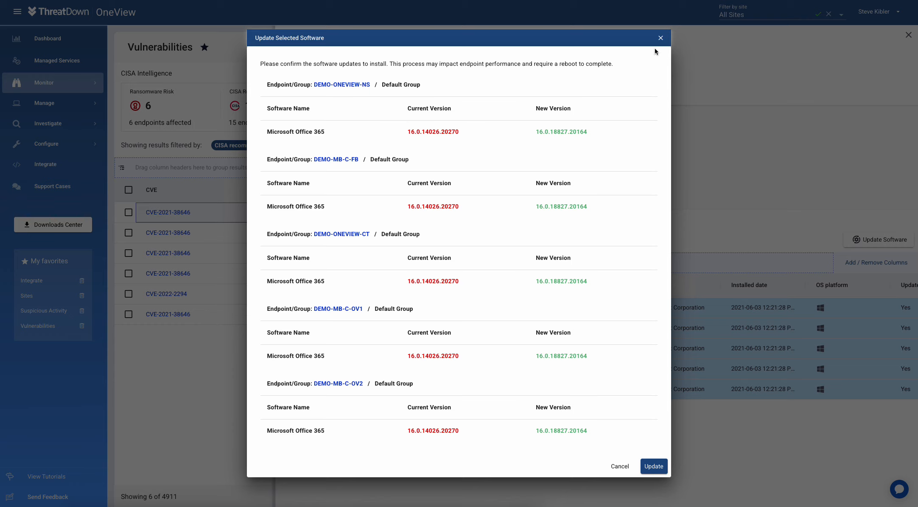
pyautogui.click(620, 467)
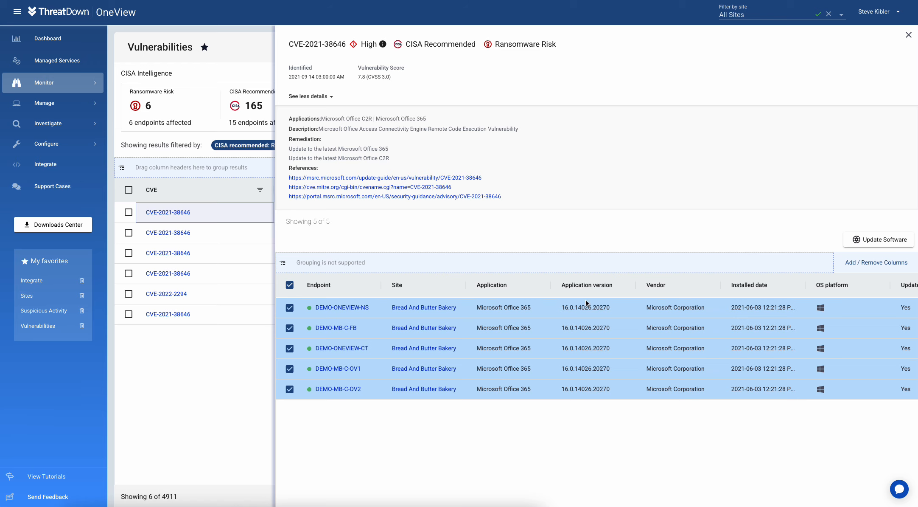
# Step: Close the CVE panel and filter the vulnerabilities list to Critical, then High severity
pyautogui.click(909, 36)
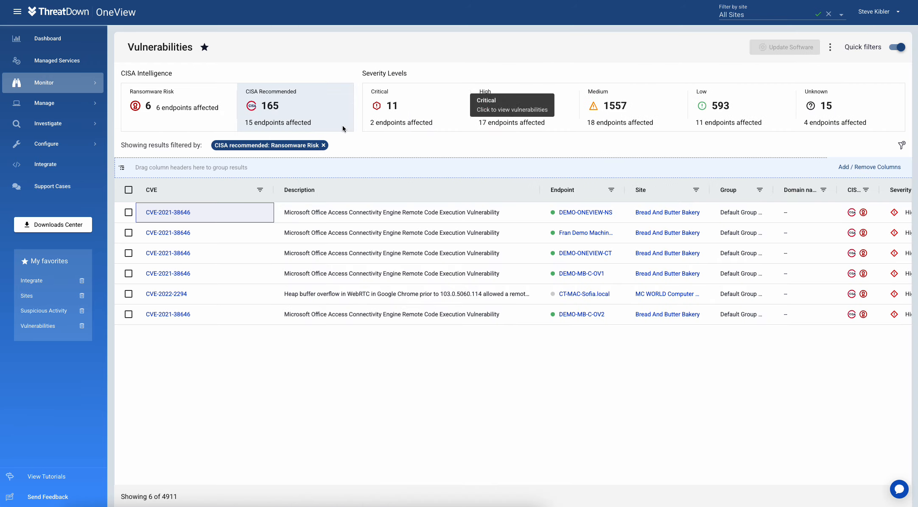
pyautogui.click(404, 108)
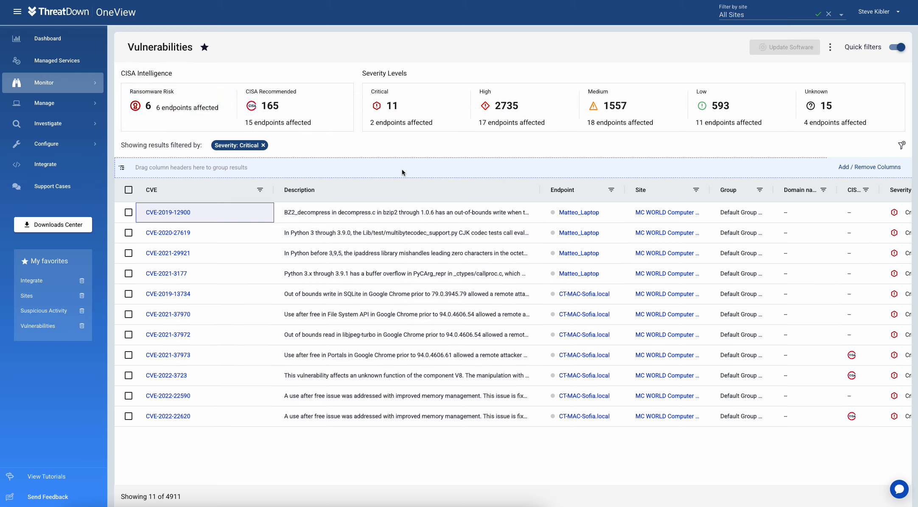
pyautogui.click(507, 109)
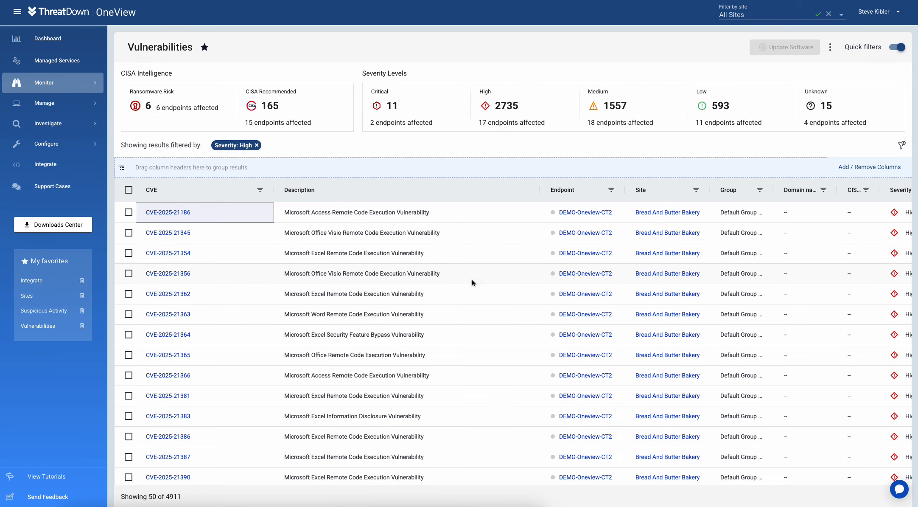
pyautogui.scroll(-10, 470, 372)
pyautogui.scroll(-5, 471, 371)
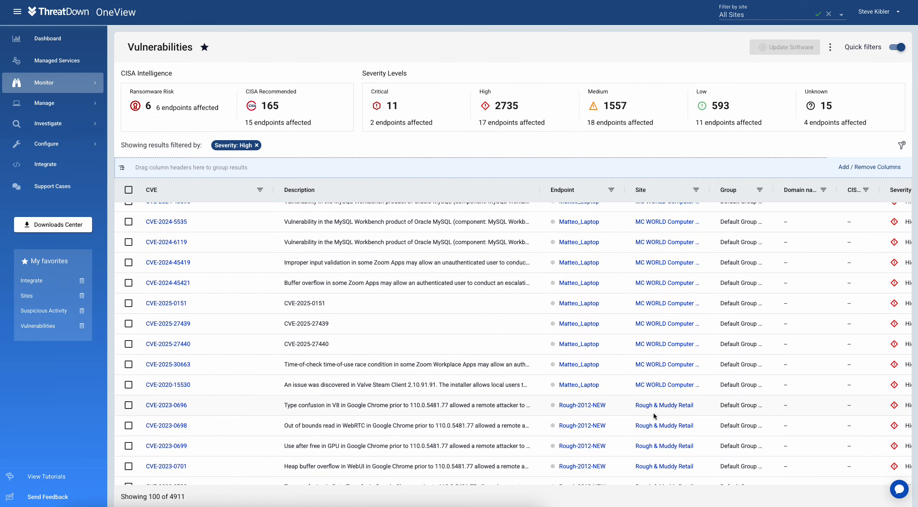
# Step: Open CVE-2023-0696 and review the Chrome update for all three endpoints without applying it
pyautogui.click(166, 405)
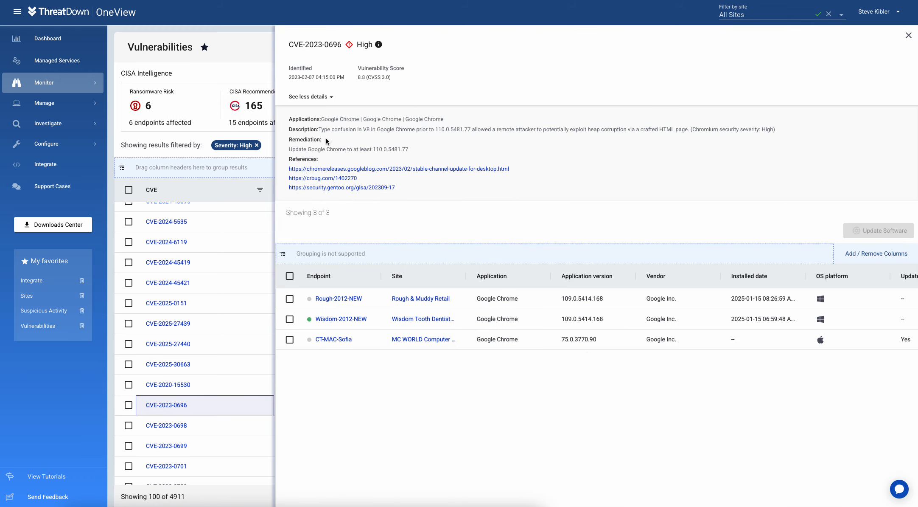
pyautogui.moveTo(324, 129); pyautogui.dragTo(368, 133)
pyautogui.moveTo(298, 149); pyautogui.dragTo(375, 150)
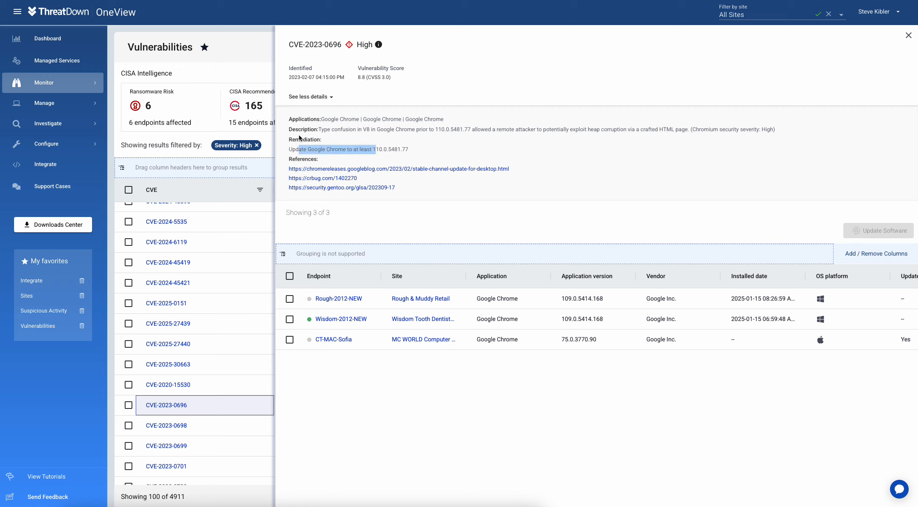
pyautogui.click(290, 276)
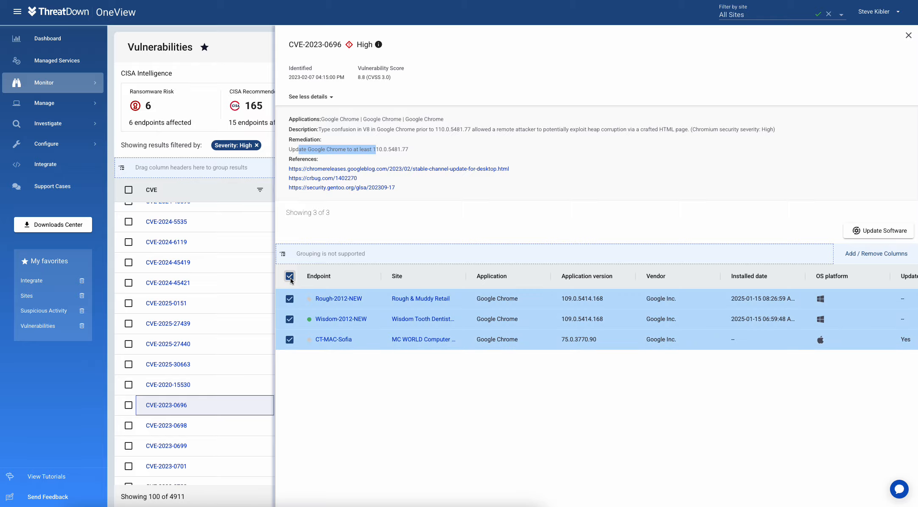
pyautogui.click(865, 231)
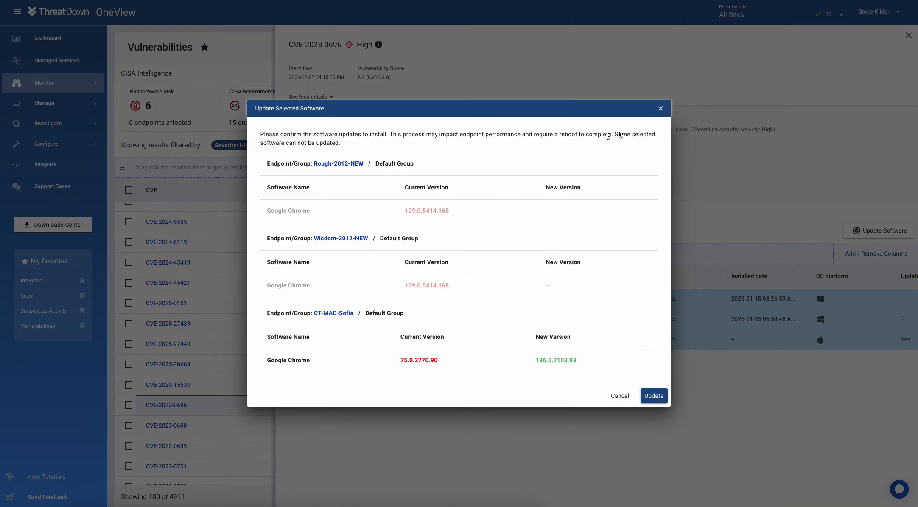
pyautogui.click(661, 109)
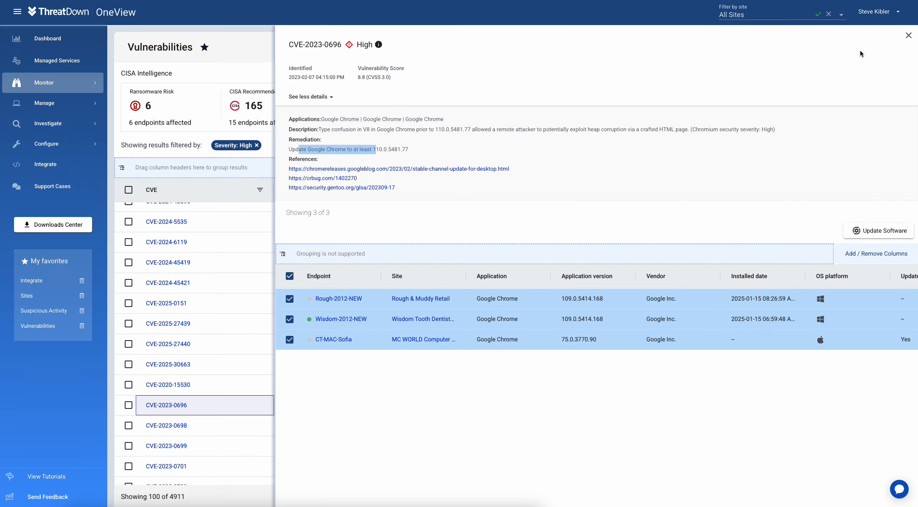
pyautogui.click(909, 36)
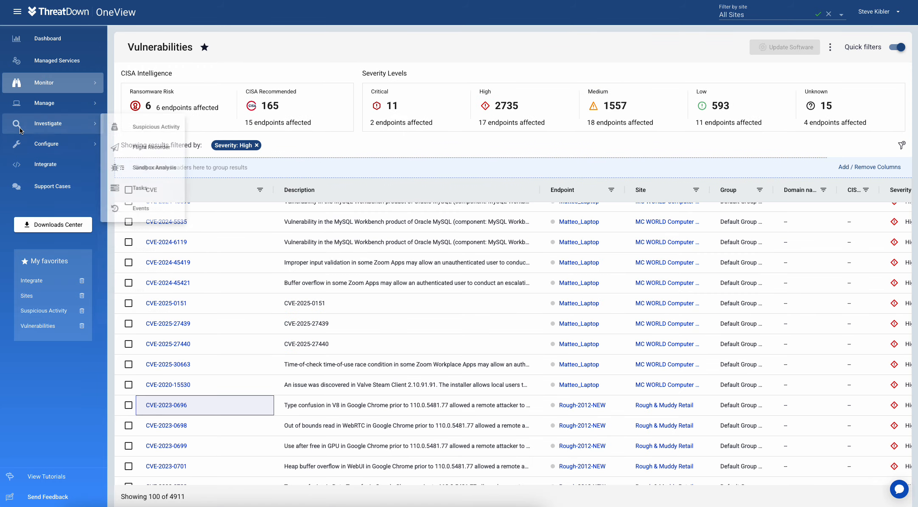
# Step: In Patch Management, inspect the KB4023057 Windows 10 update's details, then close them
pyautogui.moveTo(48, 104)
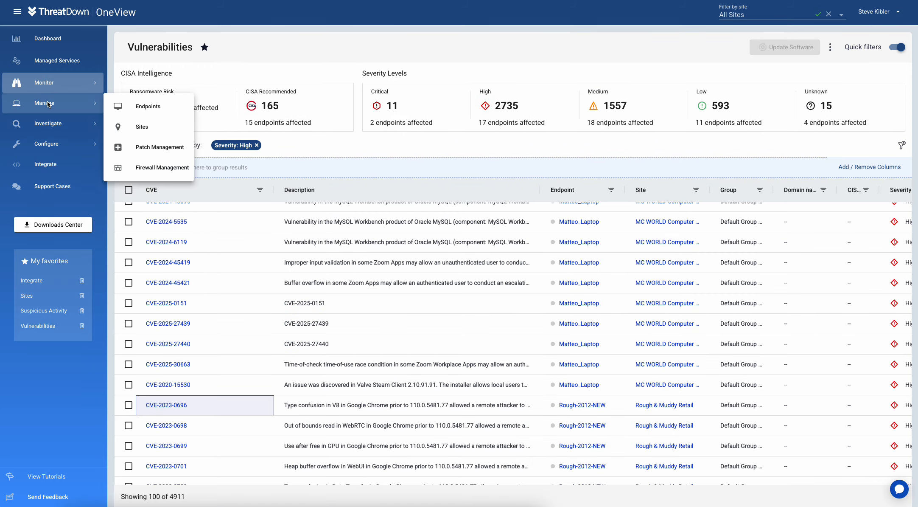
pyautogui.click(160, 149)
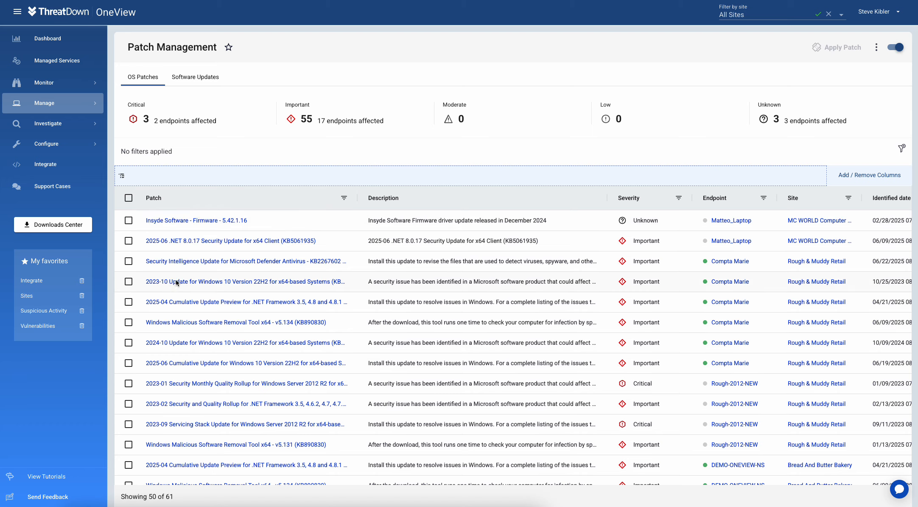
pyautogui.hscroll(3, 760, 296)
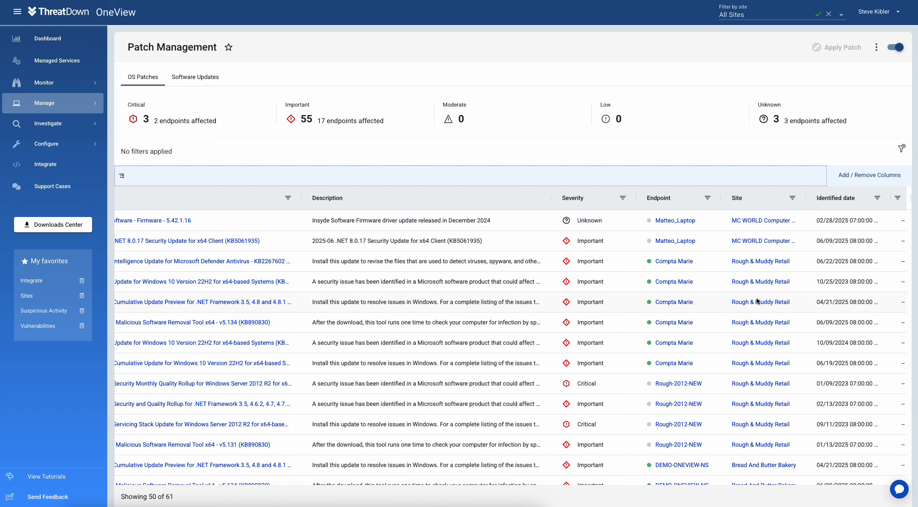
pyautogui.hscroll(-3, 757, 300)
pyautogui.click(219, 282)
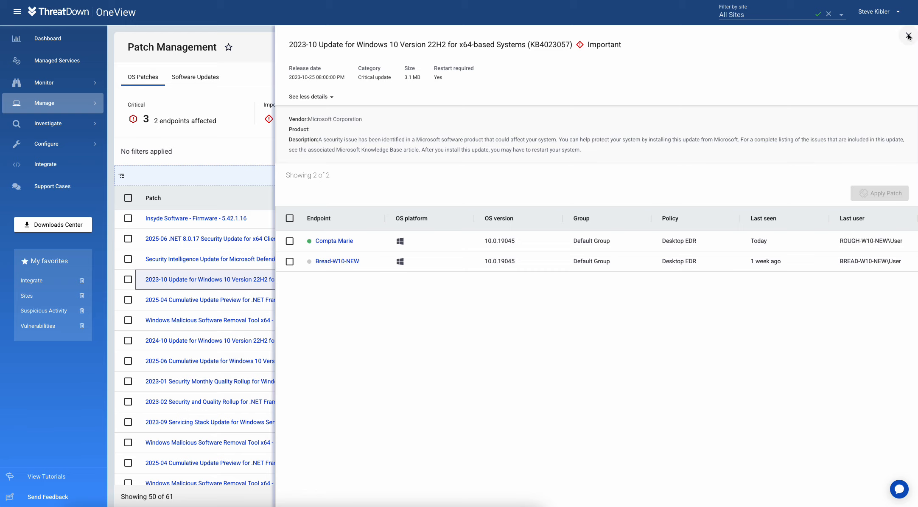
pyautogui.scroll(-1, 908, 38)
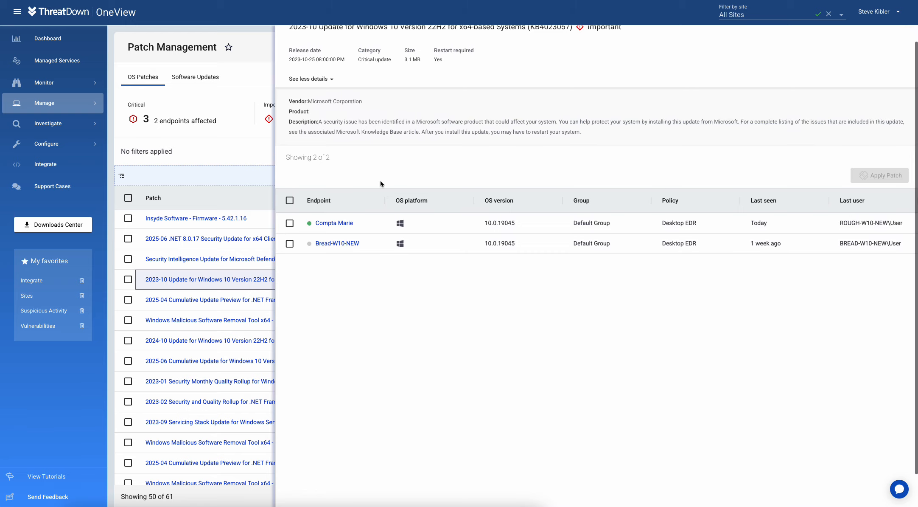
pyautogui.scroll(1, 888, 60)
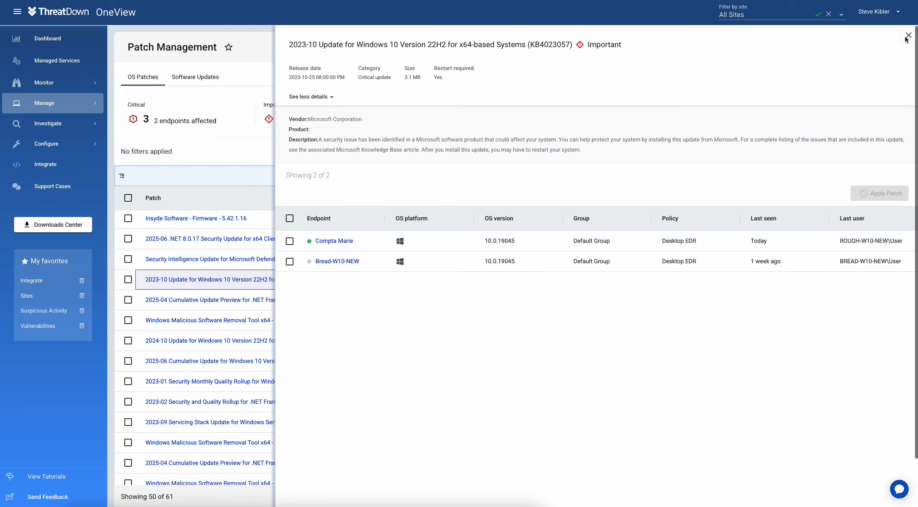
pyautogui.click(888, 60)
# Step: Browse the Software Updates list of pending application updates, including Mozilla Firefox and the CVE column
pyautogui.click(216, 76)
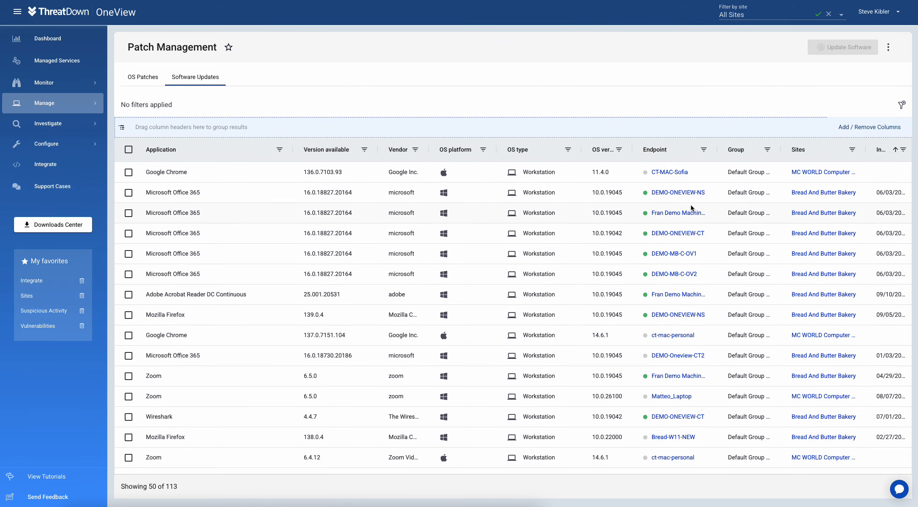
pyautogui.click(172, 316)
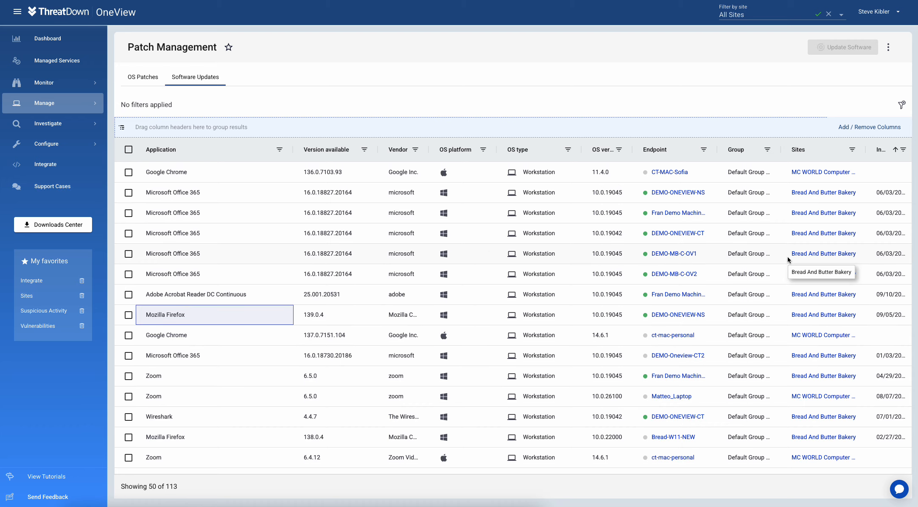
pyautogui.hscroll(3, 788, 256)
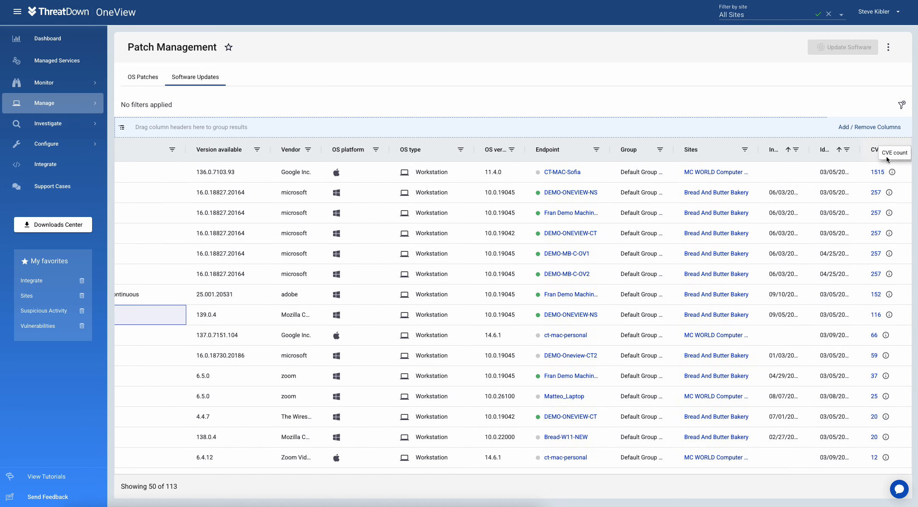
pyautogui.scroll(-15, 855, 330)
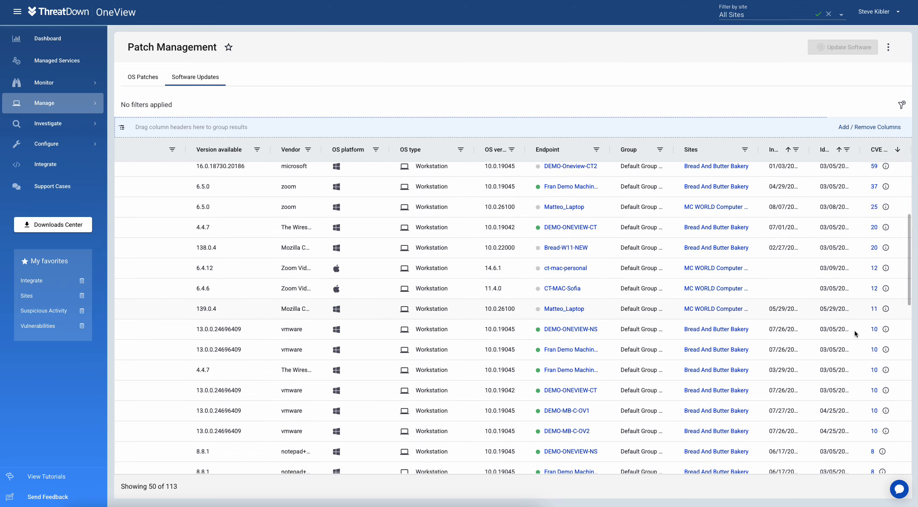
pyautogui.scroll(-2, 857, 446)
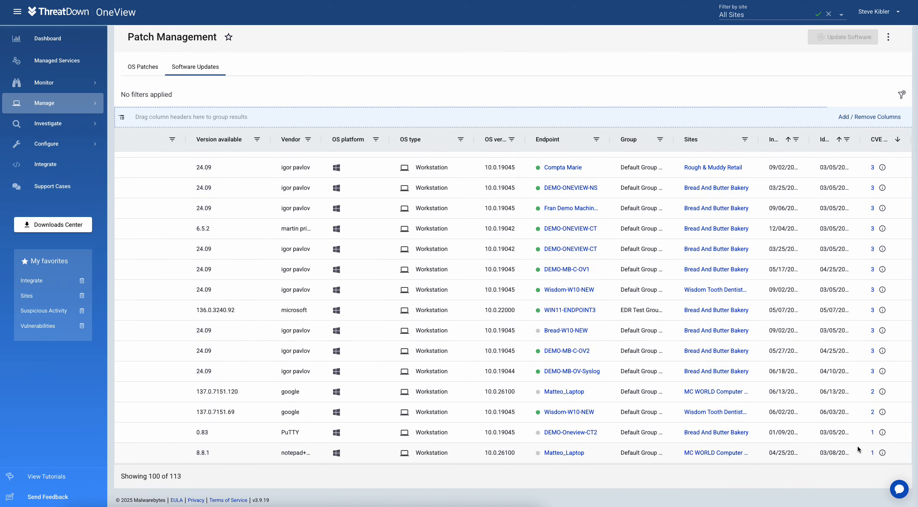
pyautogui.scroll(15, 519, 255)
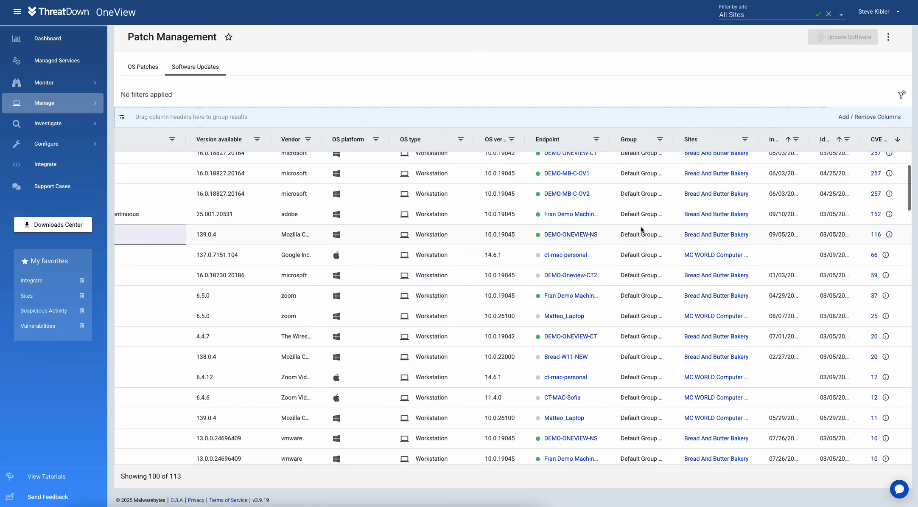
pyautogui.hscroll(-5, 420, 254)
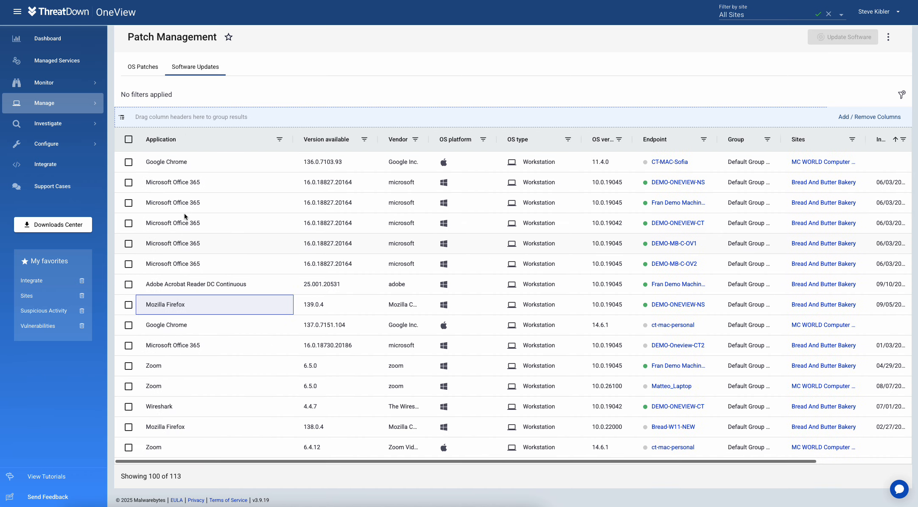
pyautogui.moveTo(52, 123)
pyautogui.moveTo(63, 87)
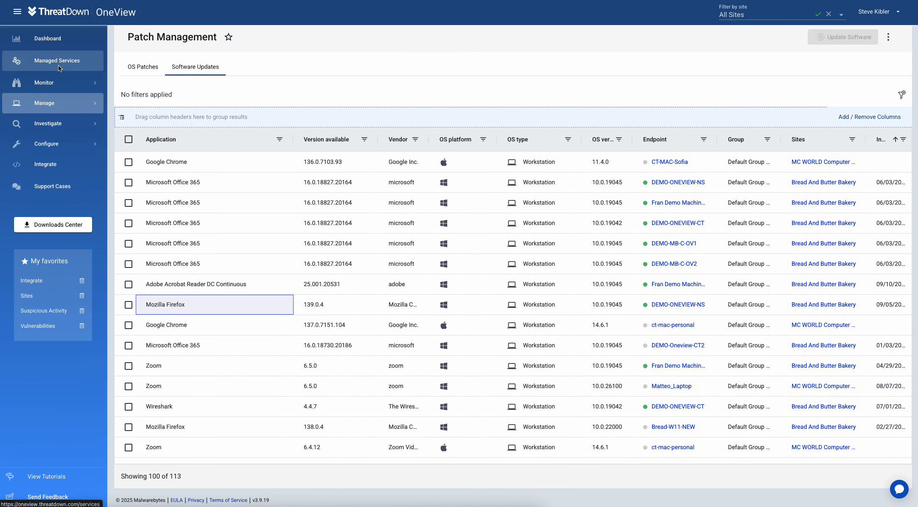
# Step: Open managed services case 1001700 (EICAR-AV-Test) from the Cases list and review its history
pyautogui.click(60, 68)
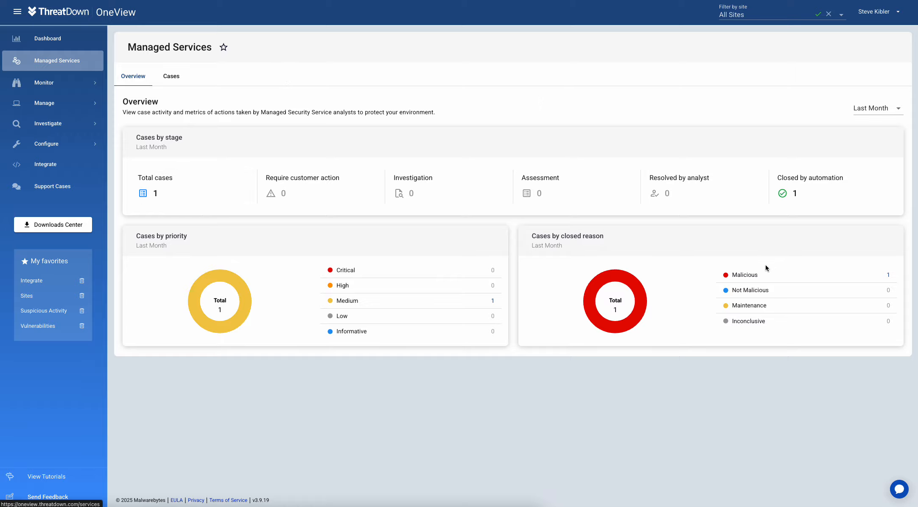
pyautogui.click(170, 81)
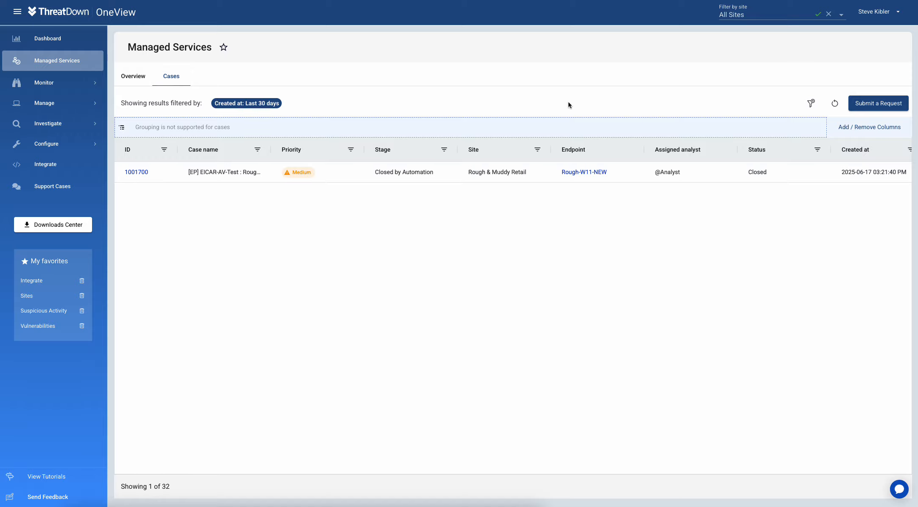
pyautogui.click(248, 176)
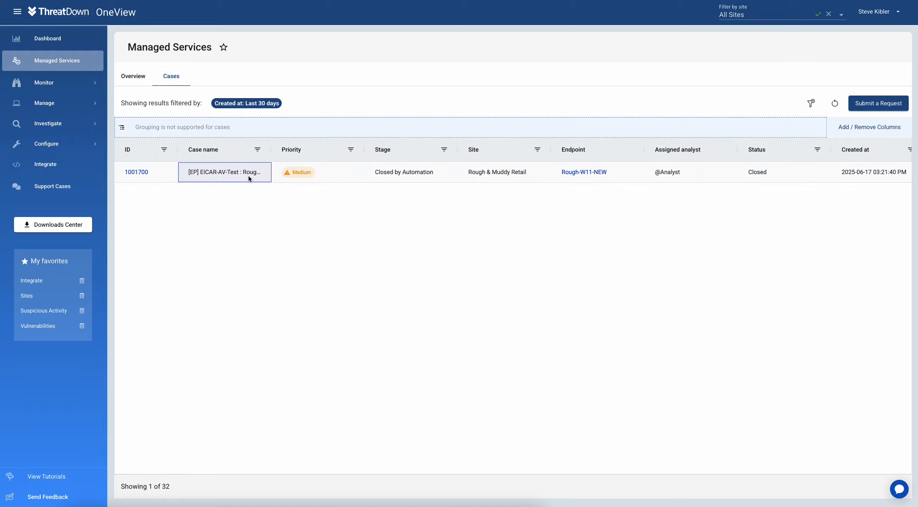
pyautogui.click(139, 171)
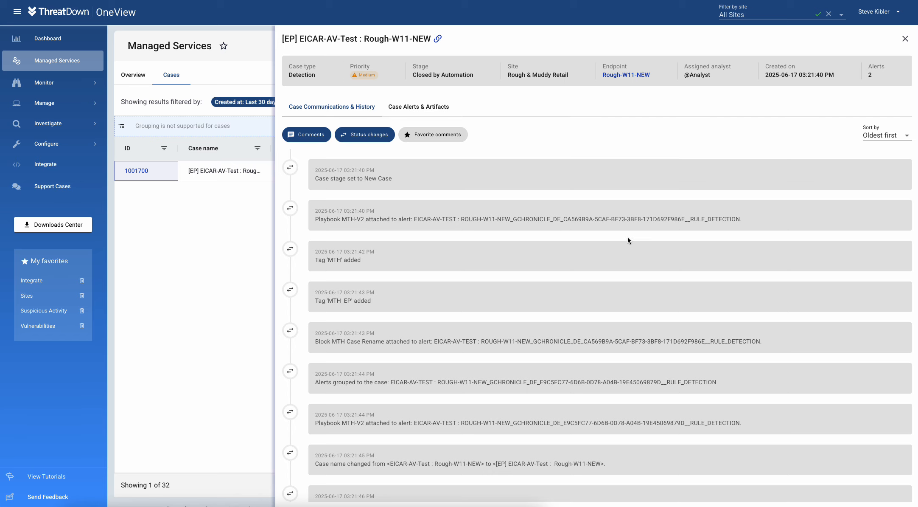
pyautogui.scroll(-6, 635, 238)
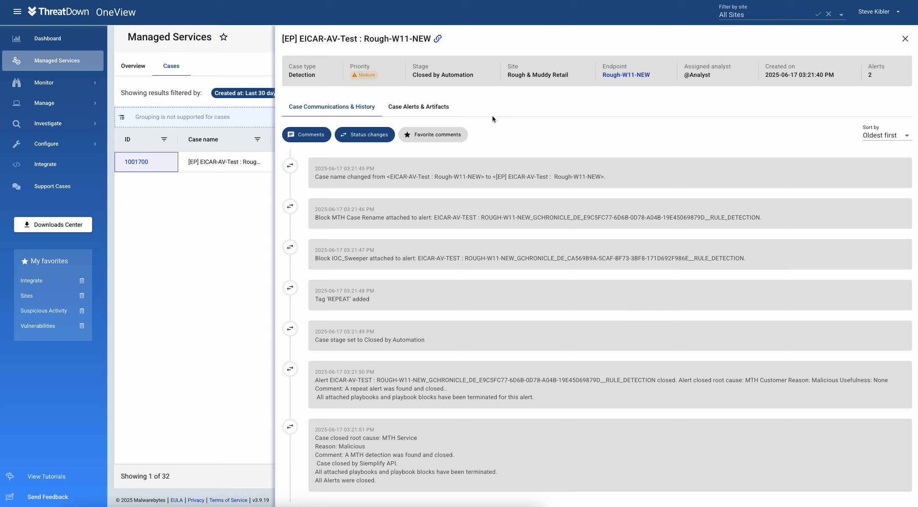
# Step: View the case's alerts and artifacts, then close it and return to the Overview
pyautogui.click(407, 107)
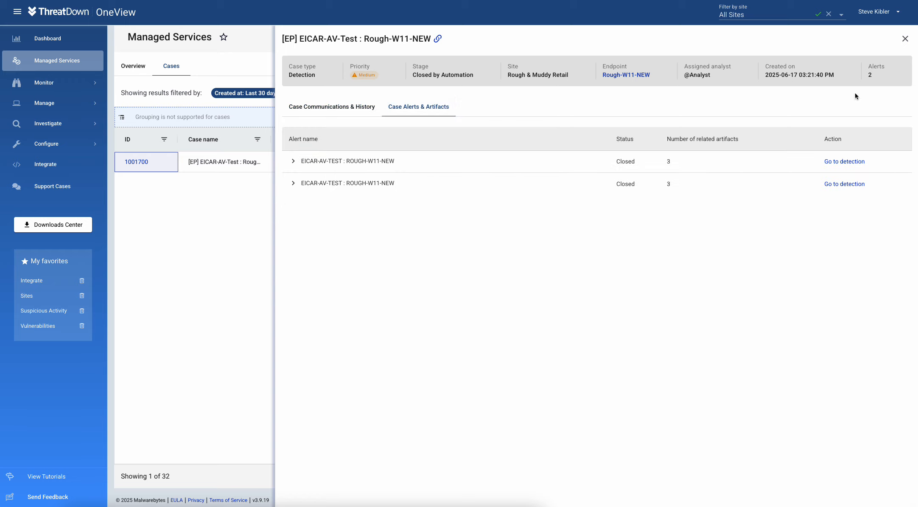
pyautogui.click(905, 39)
pyautogui.click(134, 73)
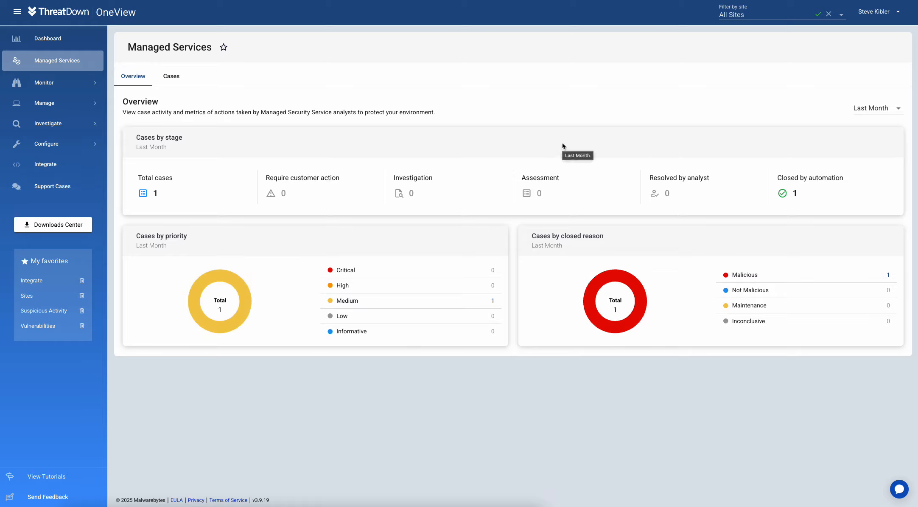
pyautogui.click(44, 505)
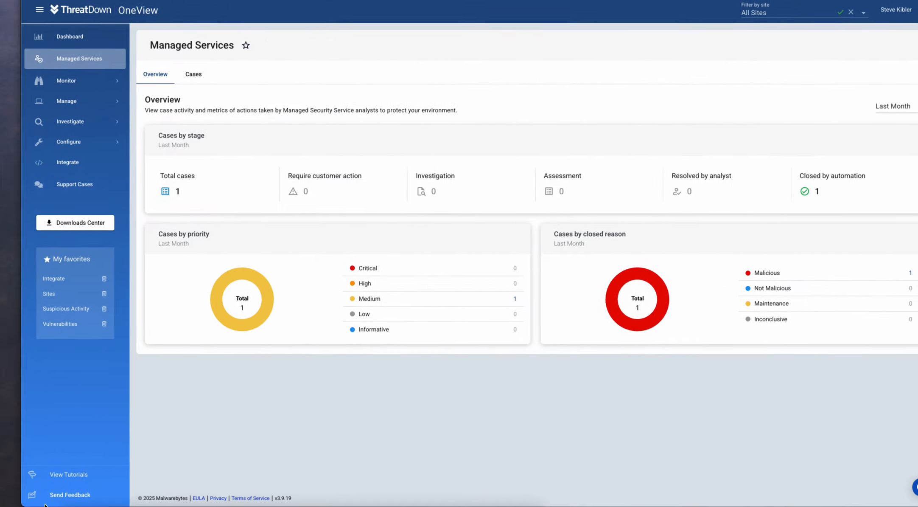
pyautogui.click(60, 496)
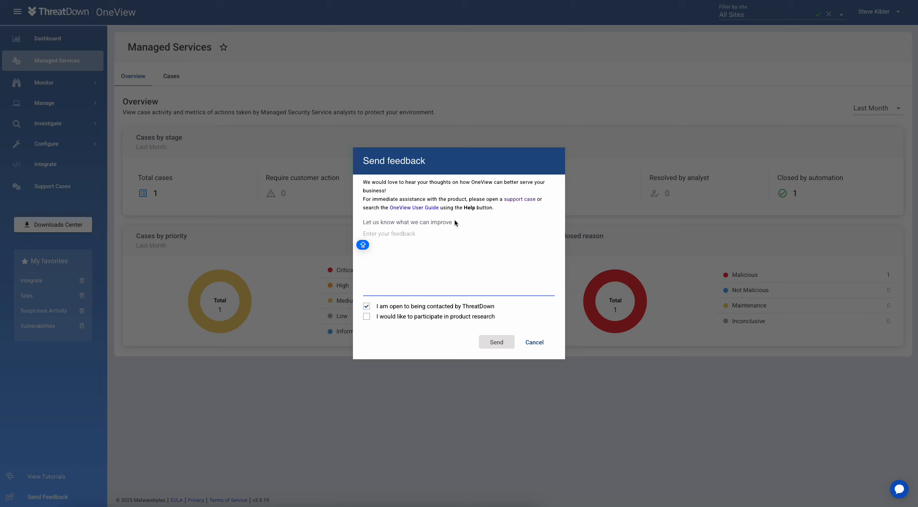
pyautogui.click(532, 342)
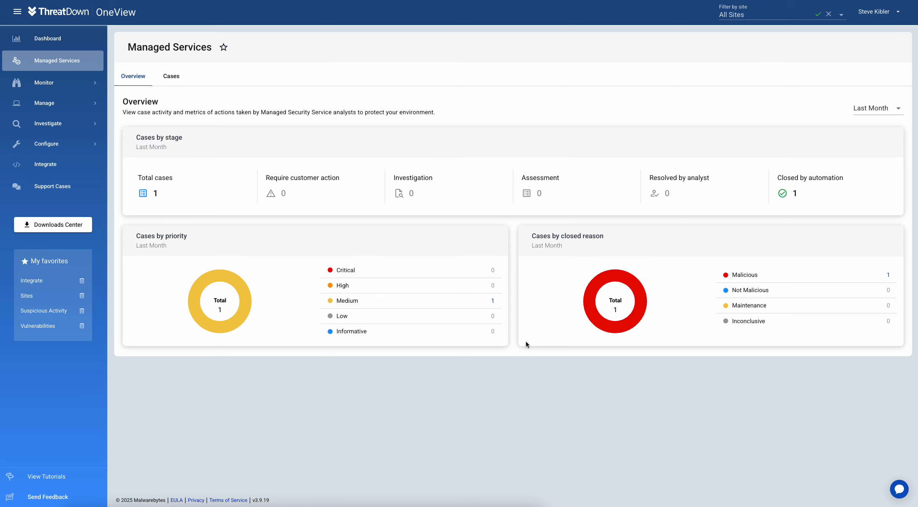
pyautogui.click(873, 14)
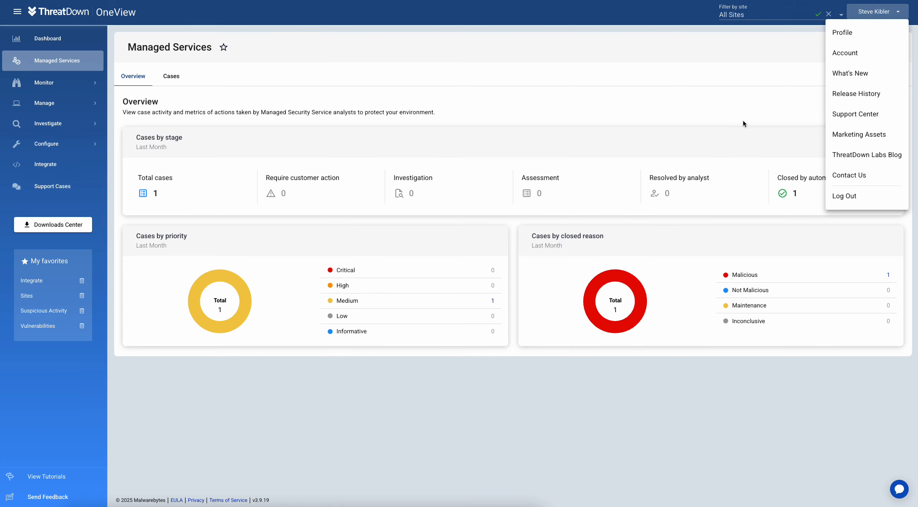
pyautogui.click(858, 179)
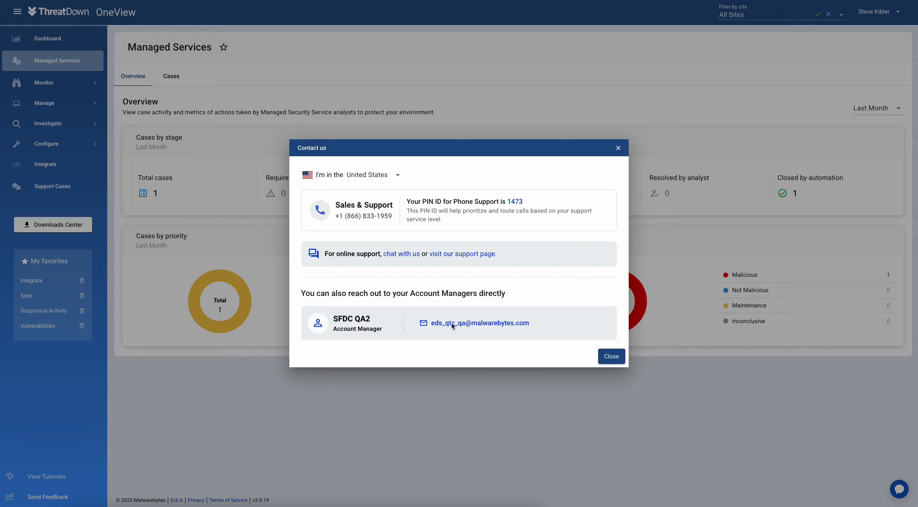
pyautogui.click(607, 357)
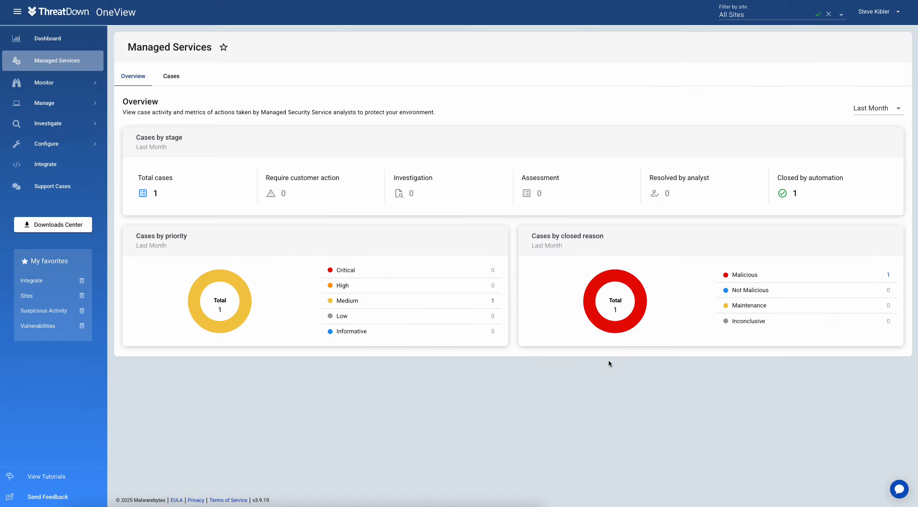
pyautogui.click(861, 16)
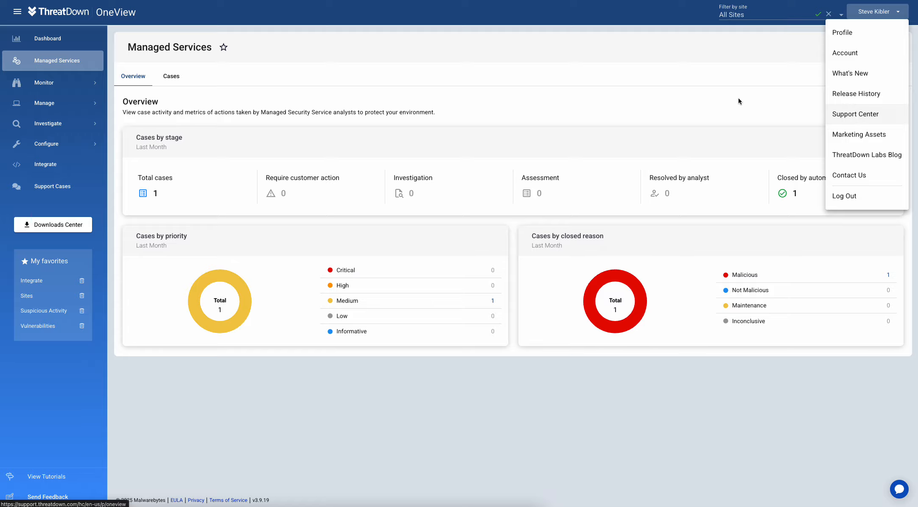
pyautogui.click(540, 45)
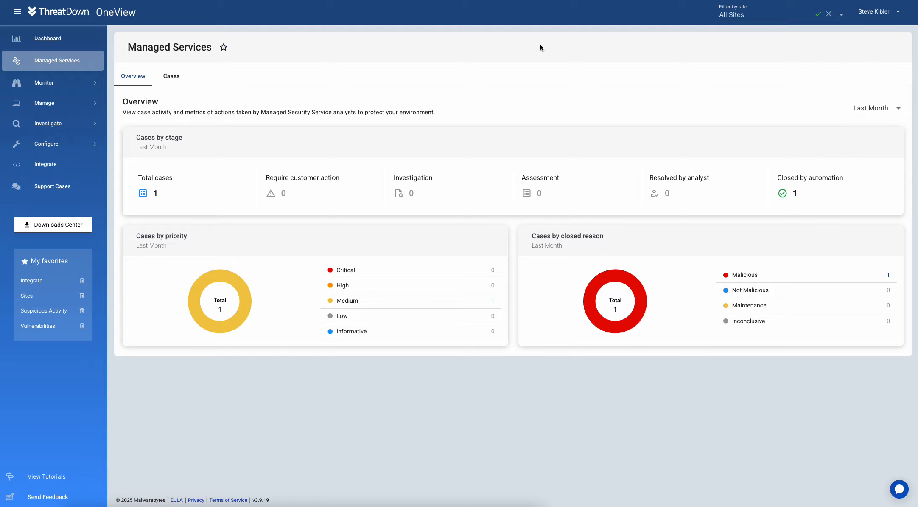